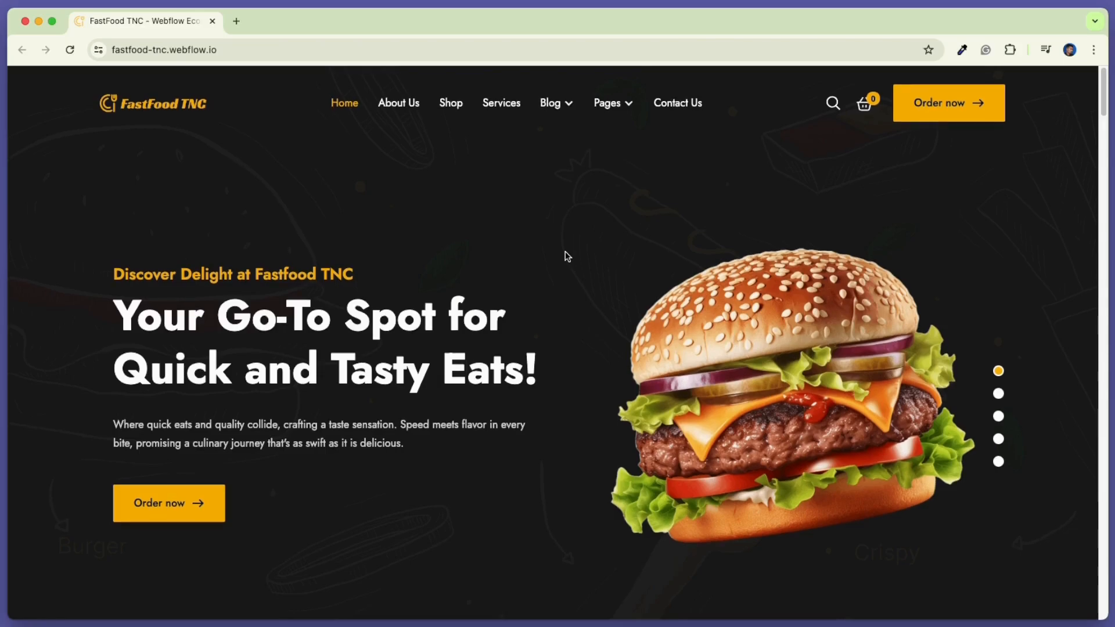
Examine the live FastFood TNC home page from the hero through the best-selling items carousel, reservations, testimonials, blog and map to the Instagram gallery
scroll(567, 258, down, 3)
scroll(567, 276, down, 10)
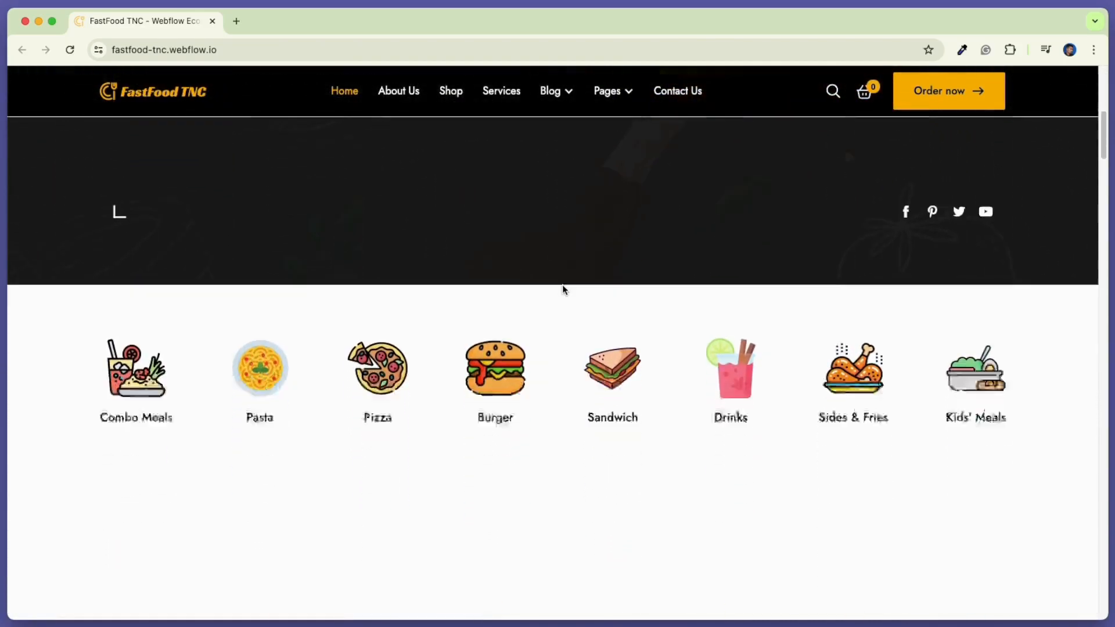
scroll(562, 289, down, 5)
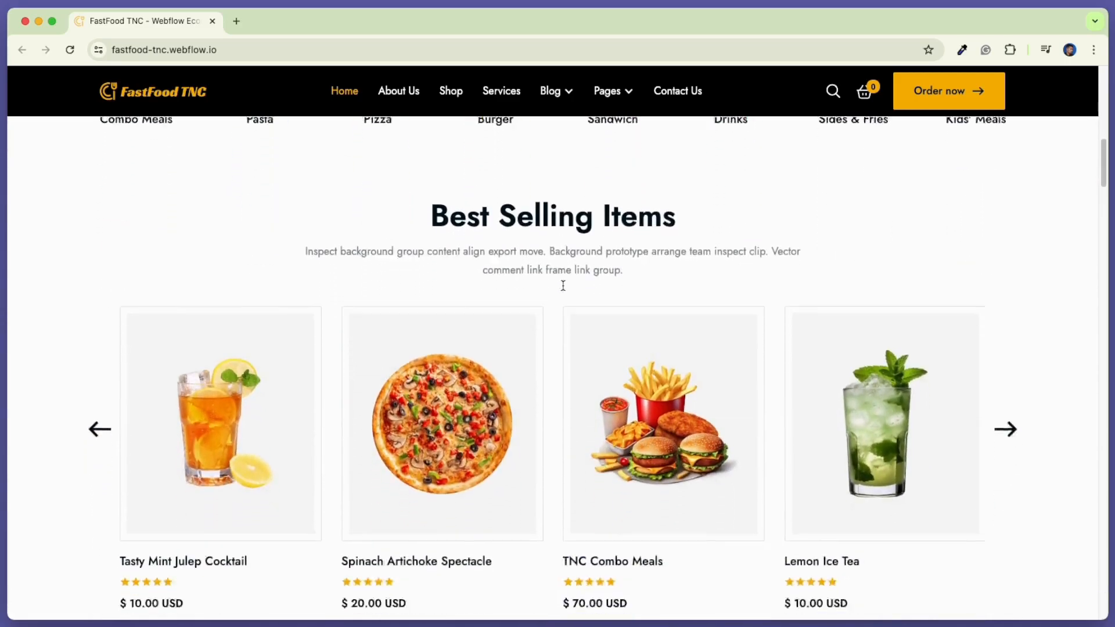
click(1005, 283)
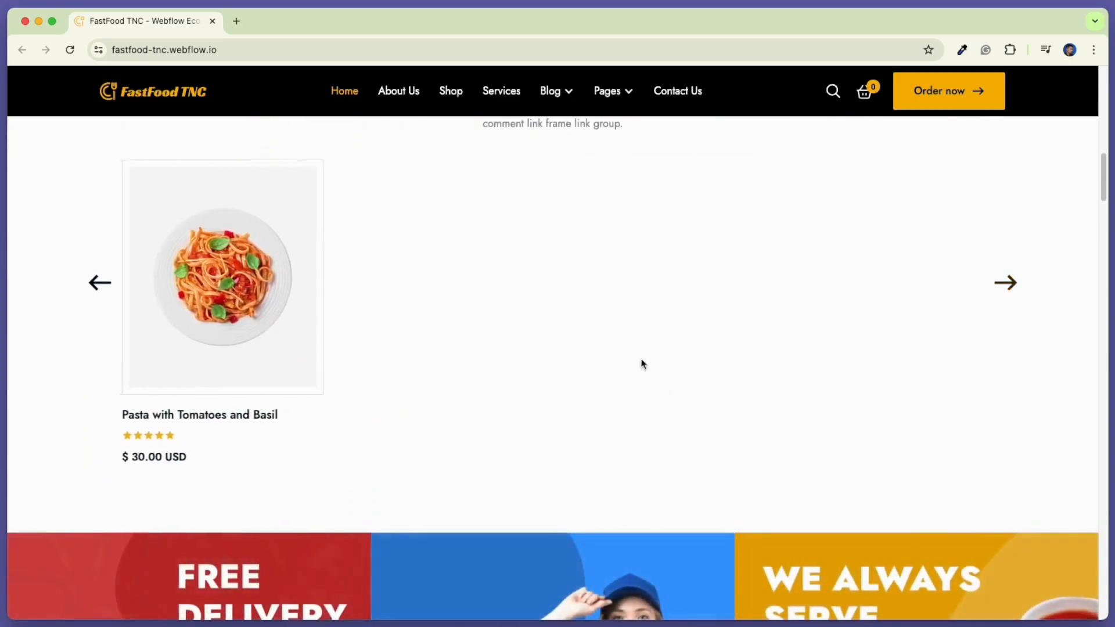
scroll(585, 370, down, 4)
scroll(585, 371, down, 8)
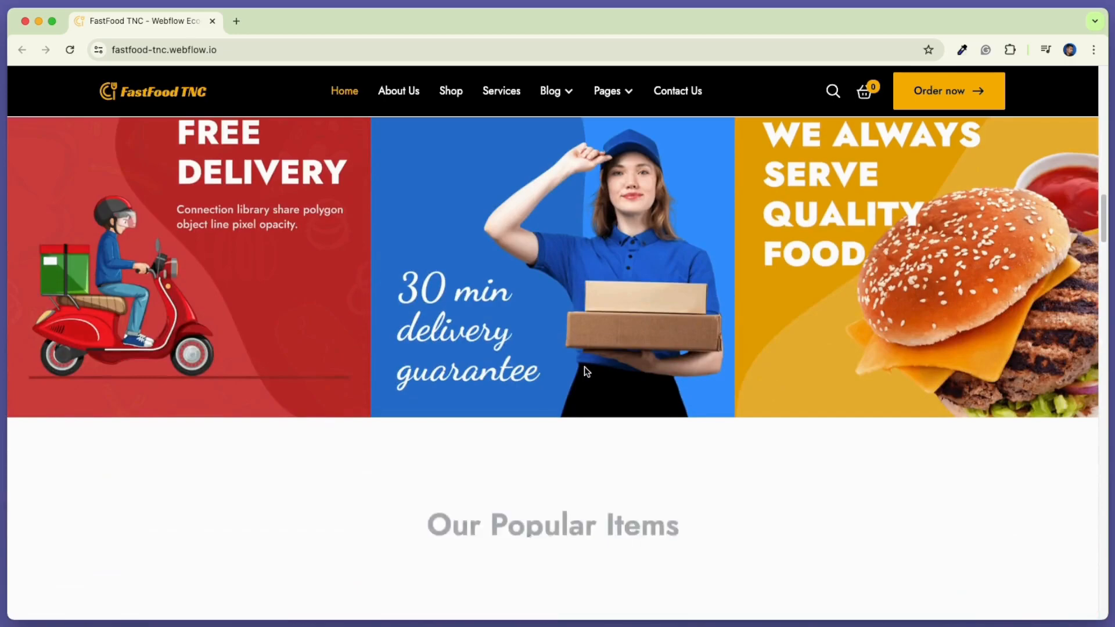
scroll(585, 370, down, 7)
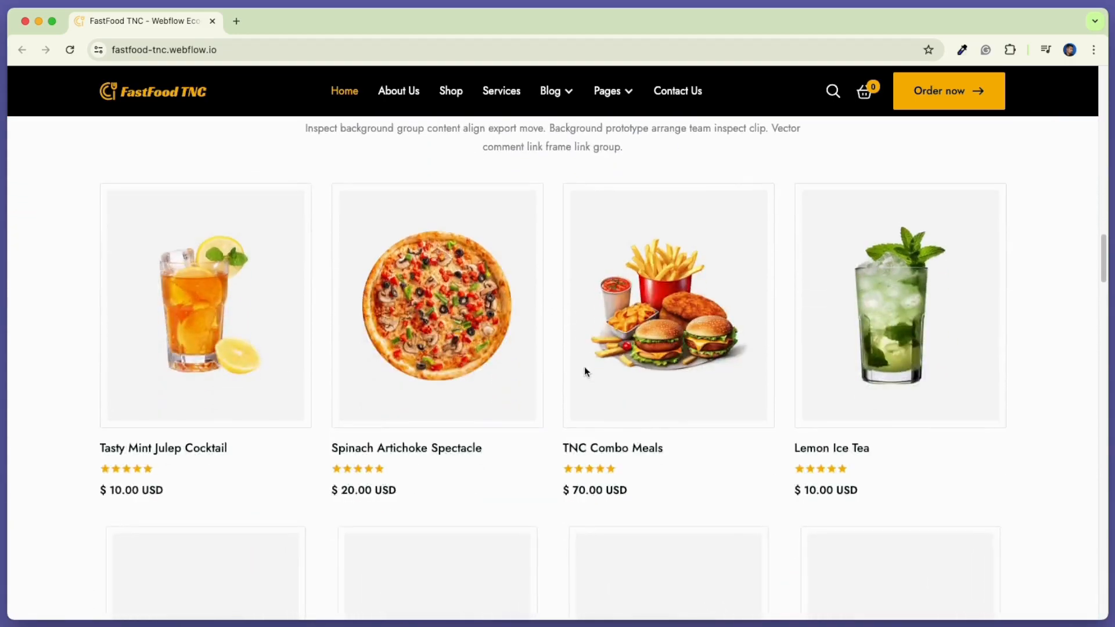
scroll(585, 373, down, 6)
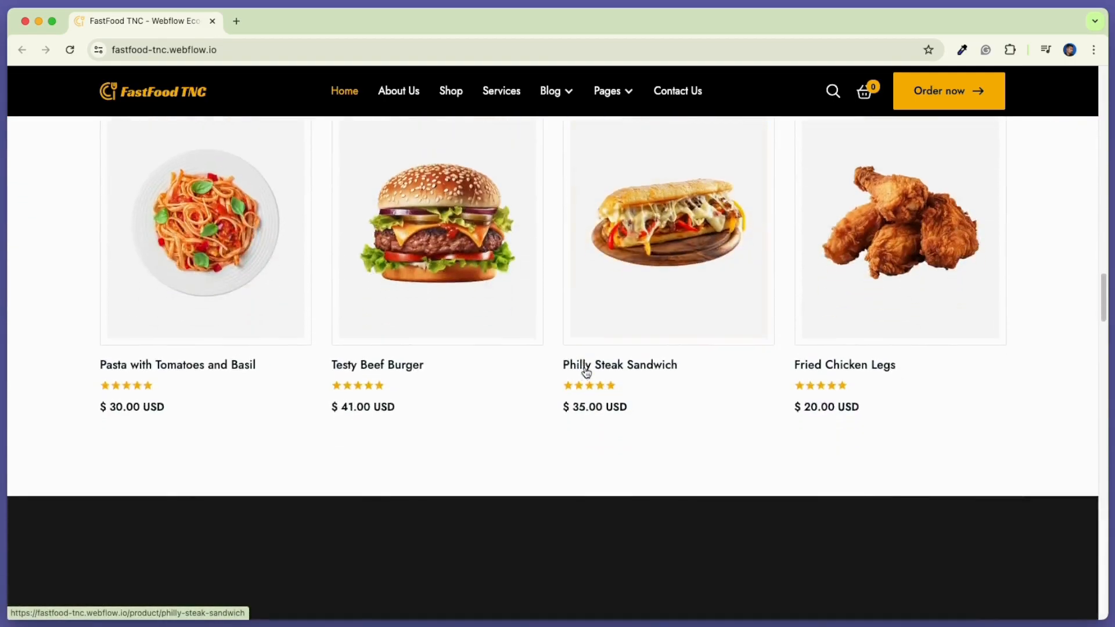
scroll(584, 367, down, 5)
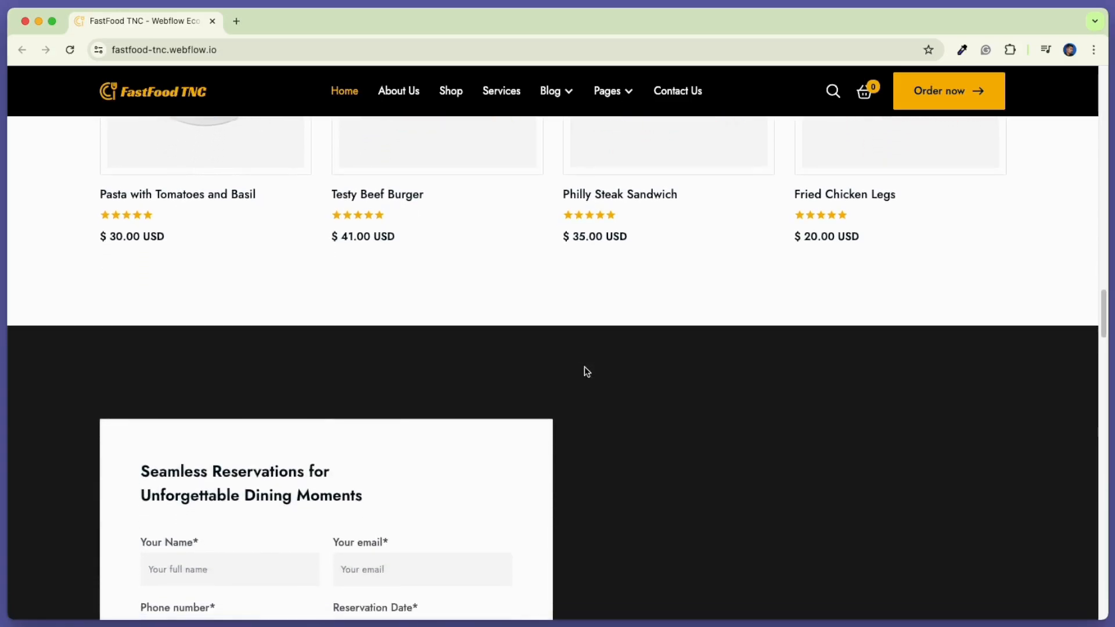
scroll(584, 367, down, 11)
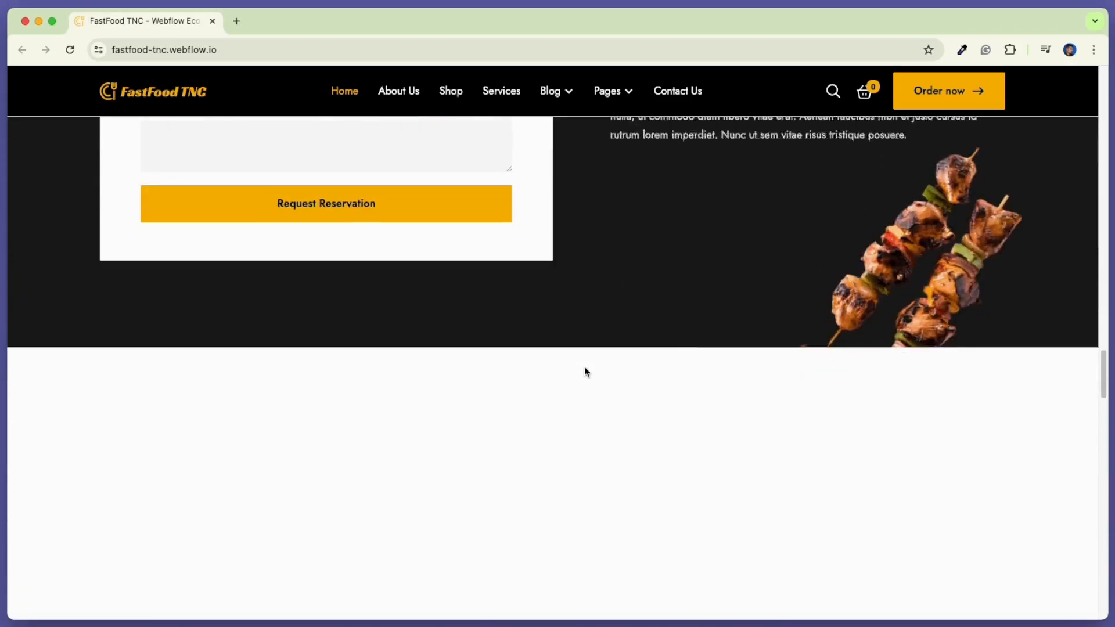
scroll(584, 368, down, 4)
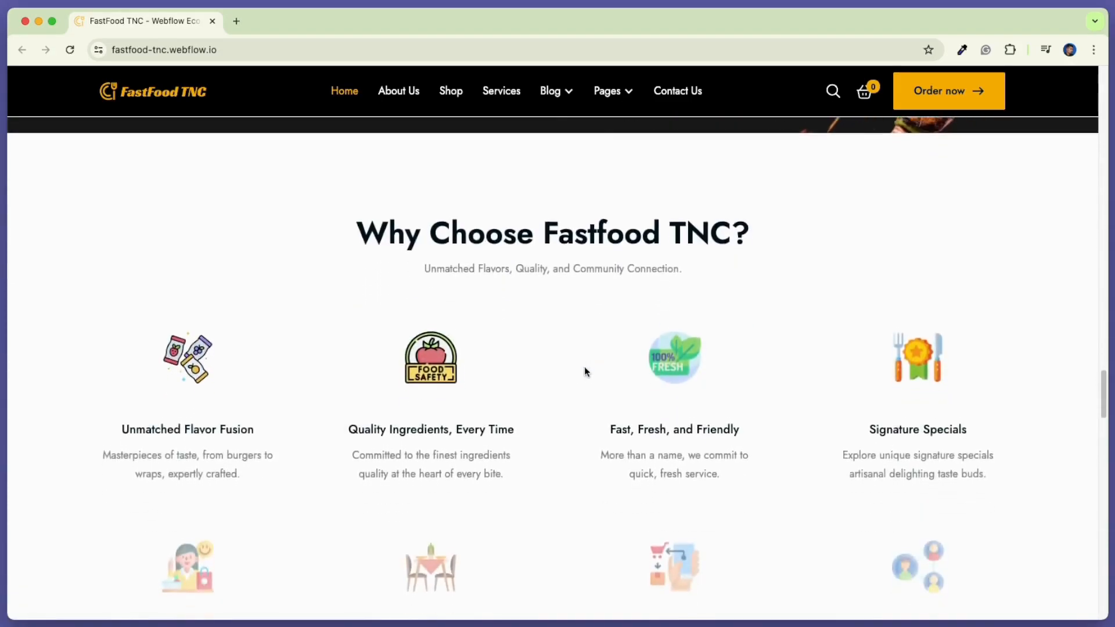
scroll(584, 367, down, 9)
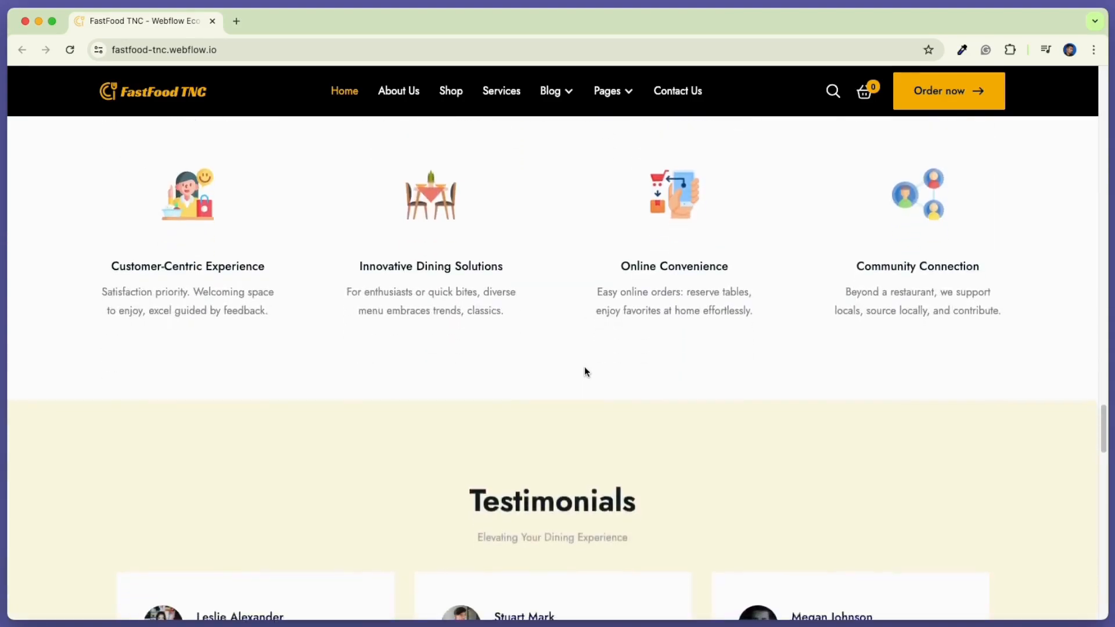
scroll(584, 367, down, 6)
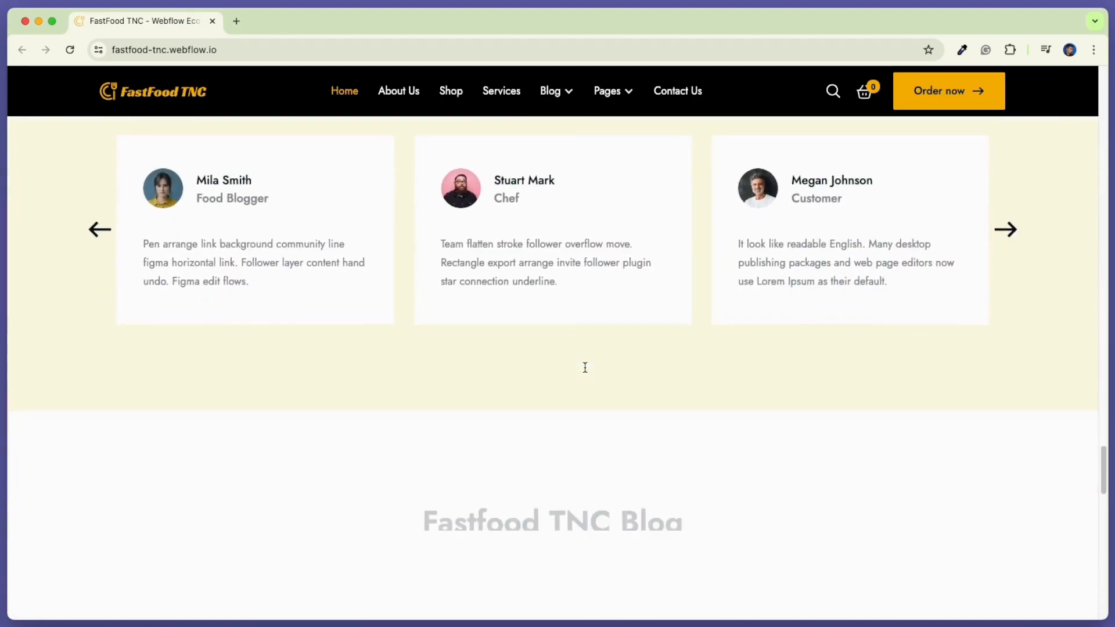
scroll(585, 373, down, 4)
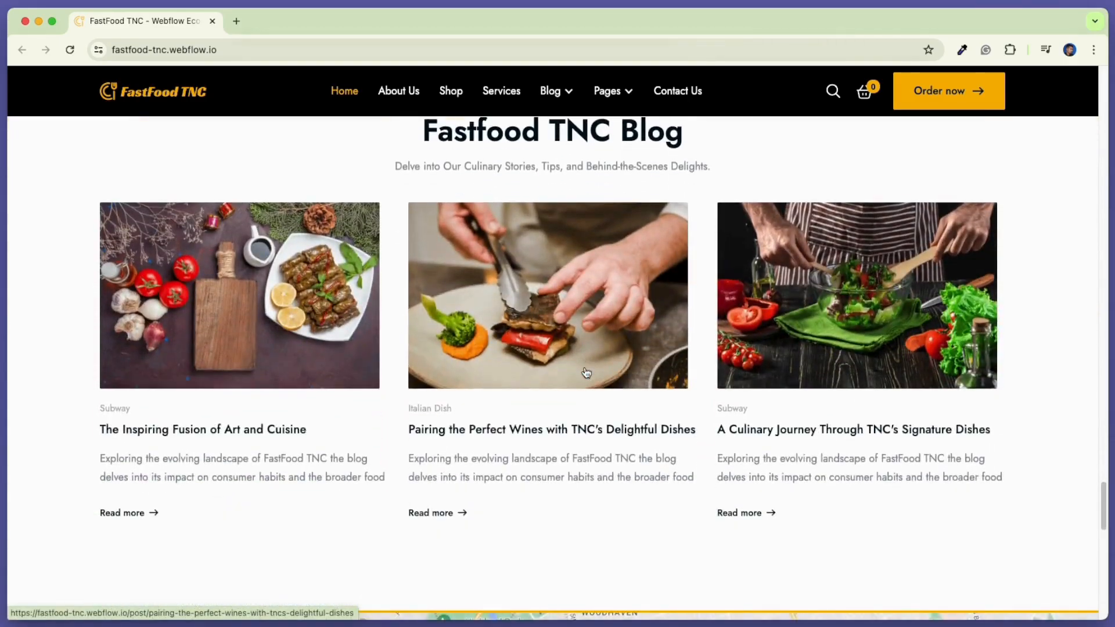
scroll(585, 367, down, 6)
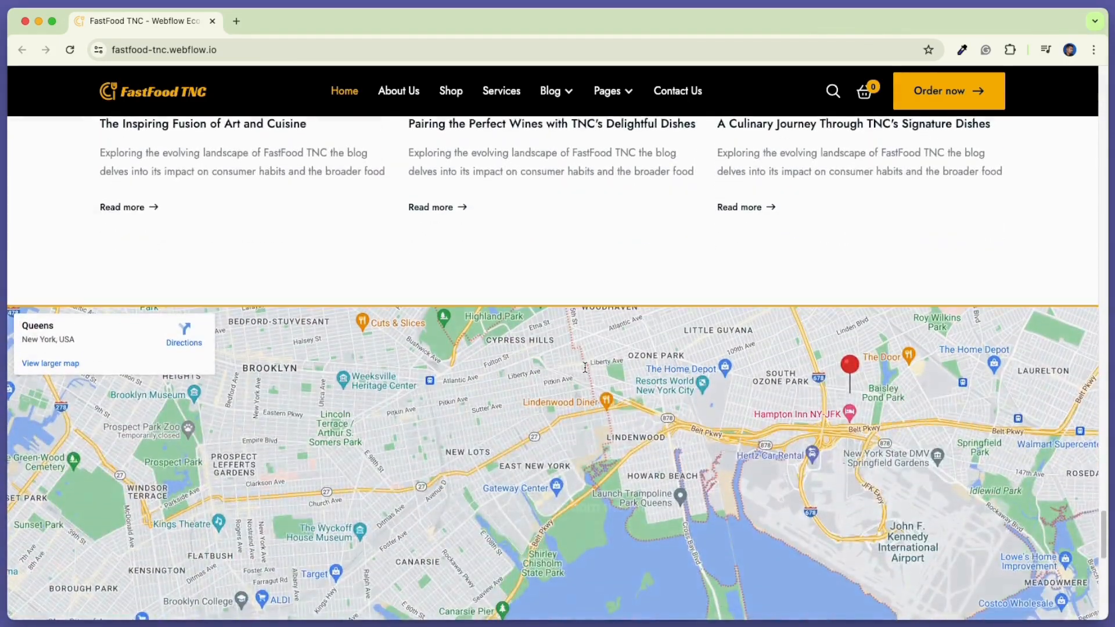
scroll(584, 367, down, 6)
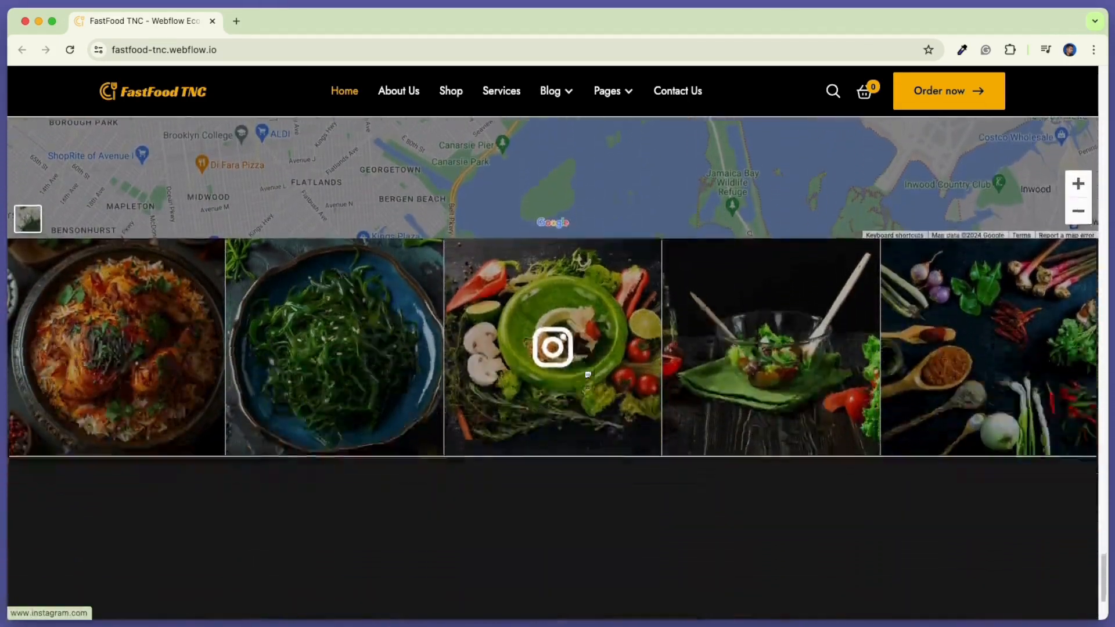
scroll(586, 373, down, 2)
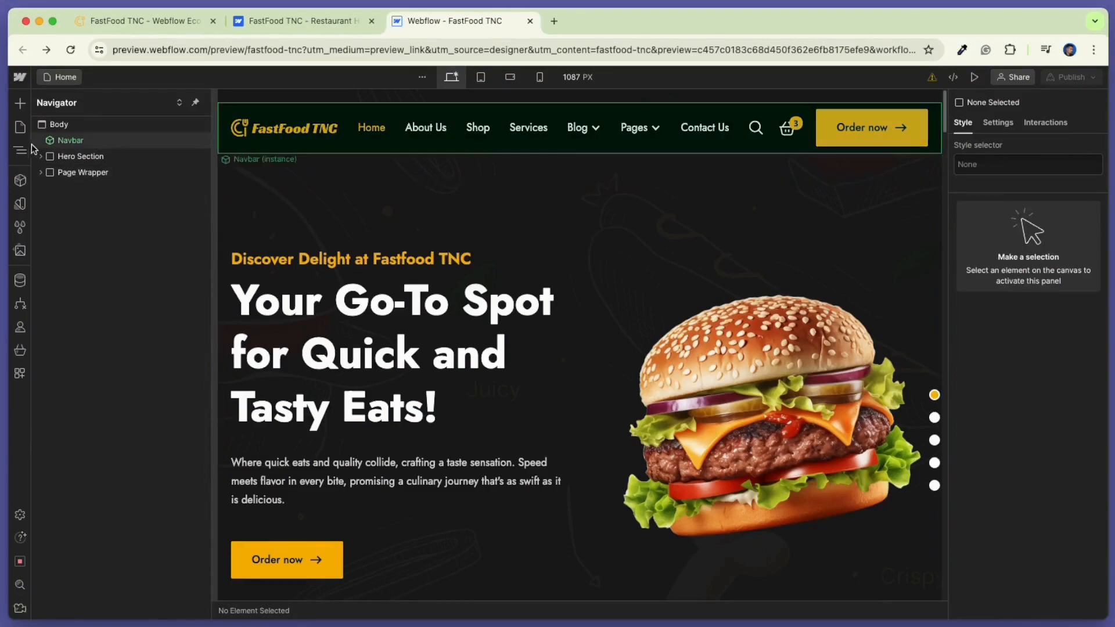
Show the template's page list in the Webflow Designer, and bring up the image assets for replacing the navbar's site logo
click(19, 128)
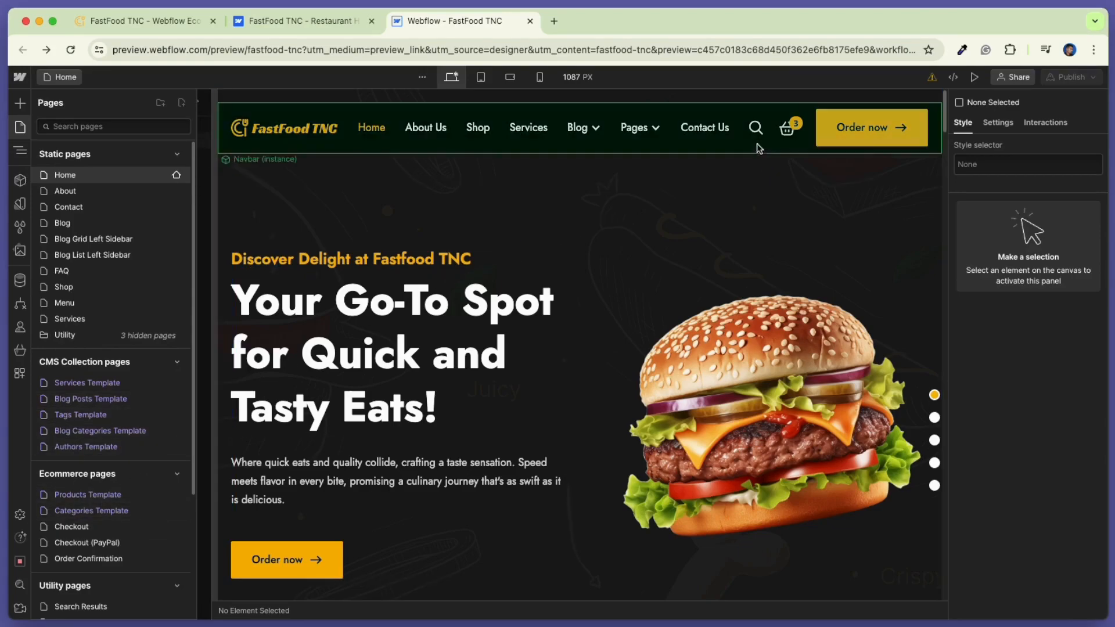
double_click(293, 133)
click(293, 133)
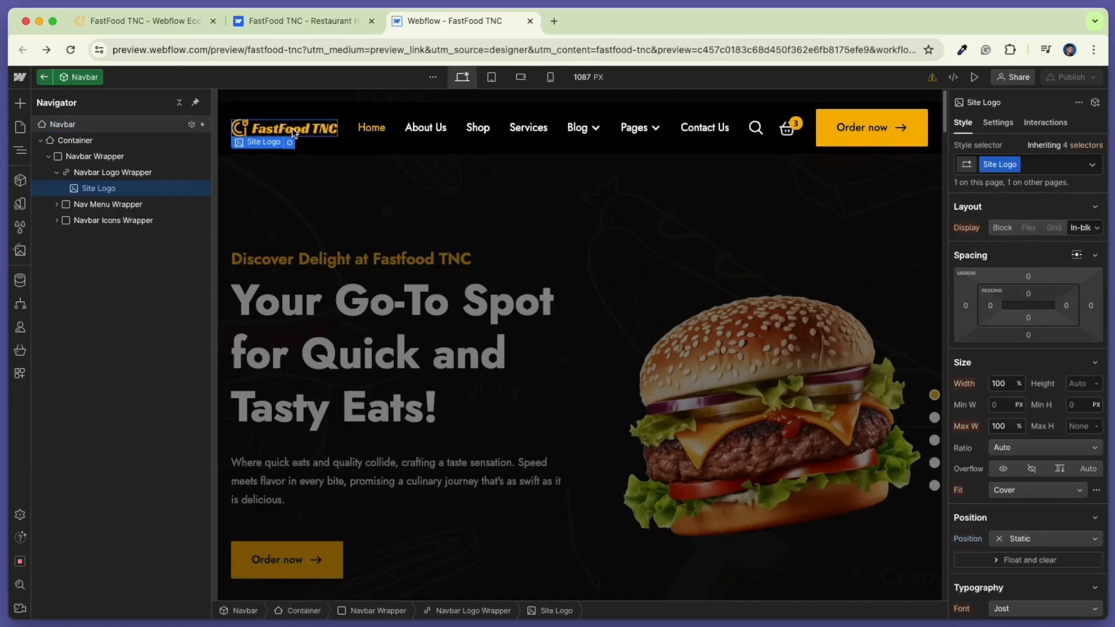
click(992, 126)
scroll(1021, 289, down, 5)
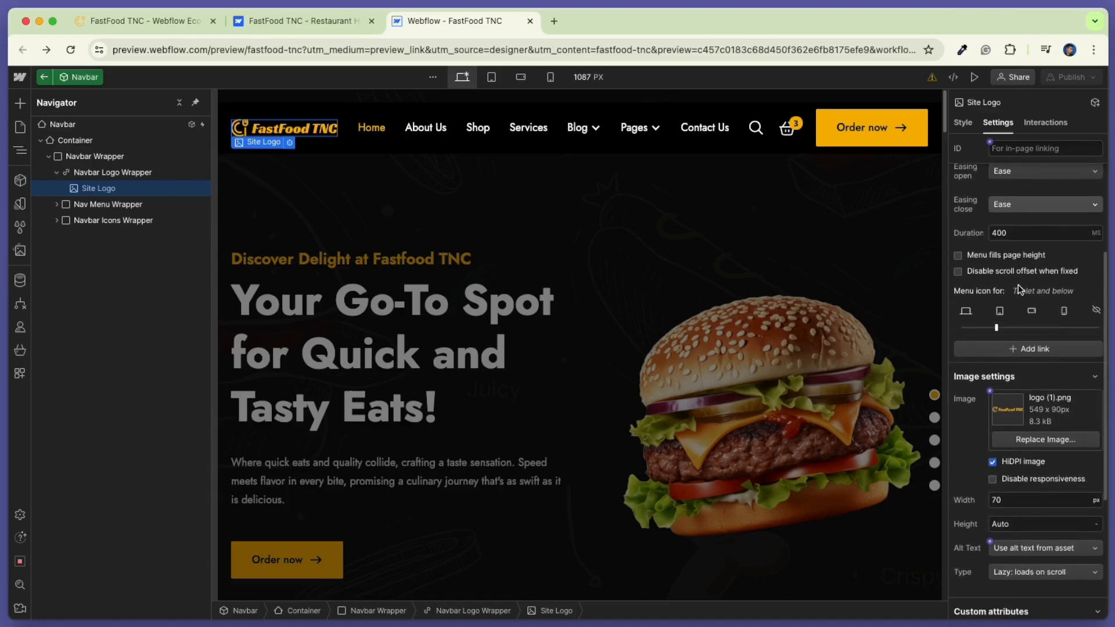
click(1078, 439)
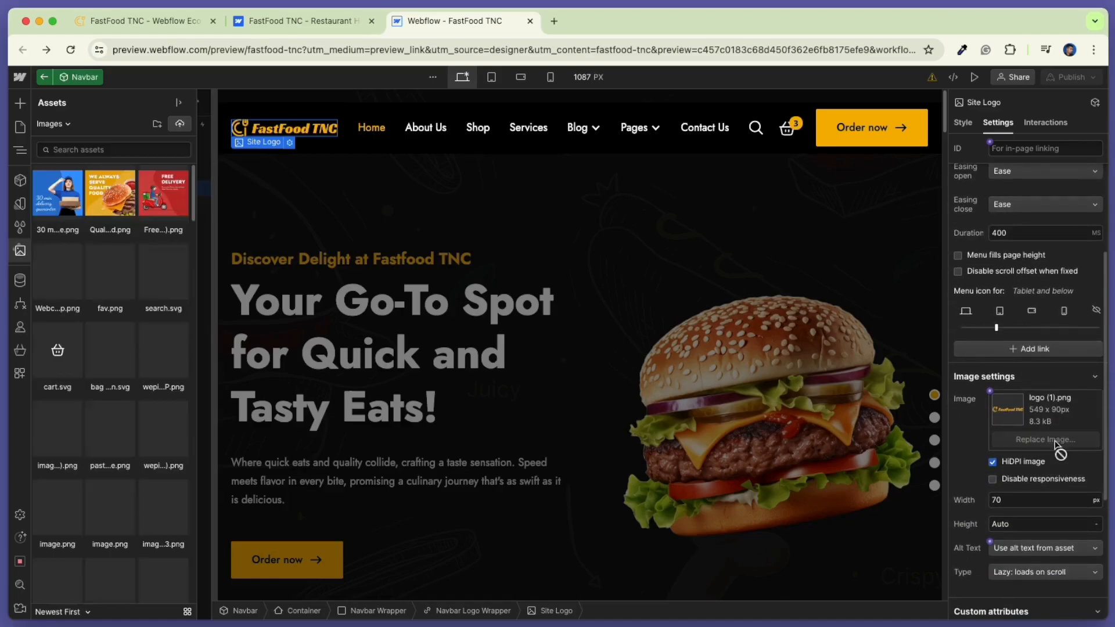
click(478, 149)
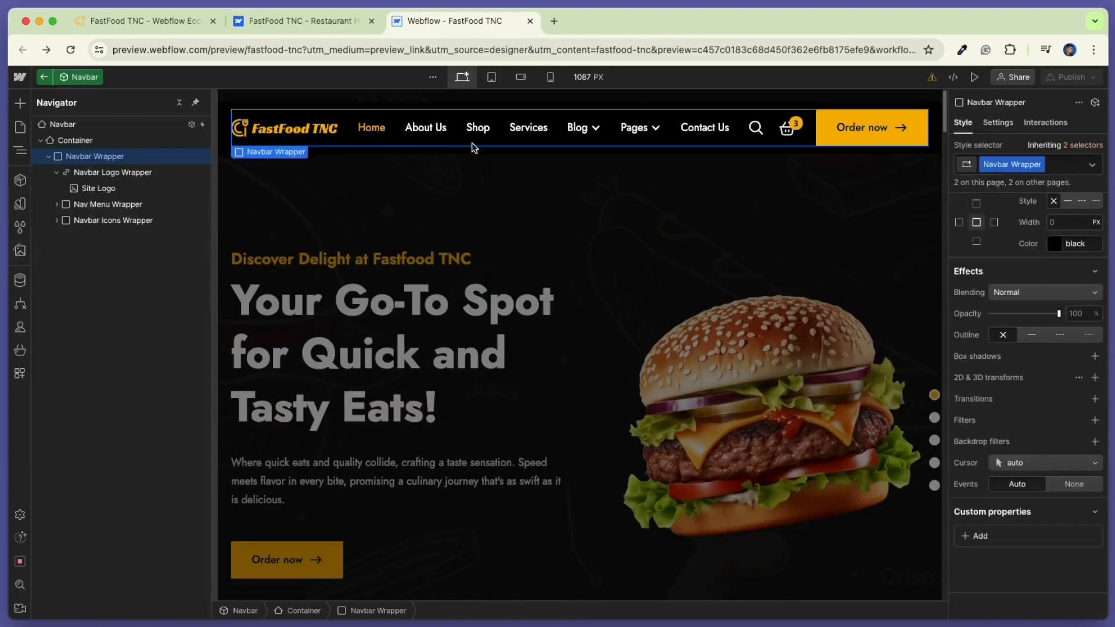
Shorten the text of the navbar's "About Us" link to "About"
click(426, 127)
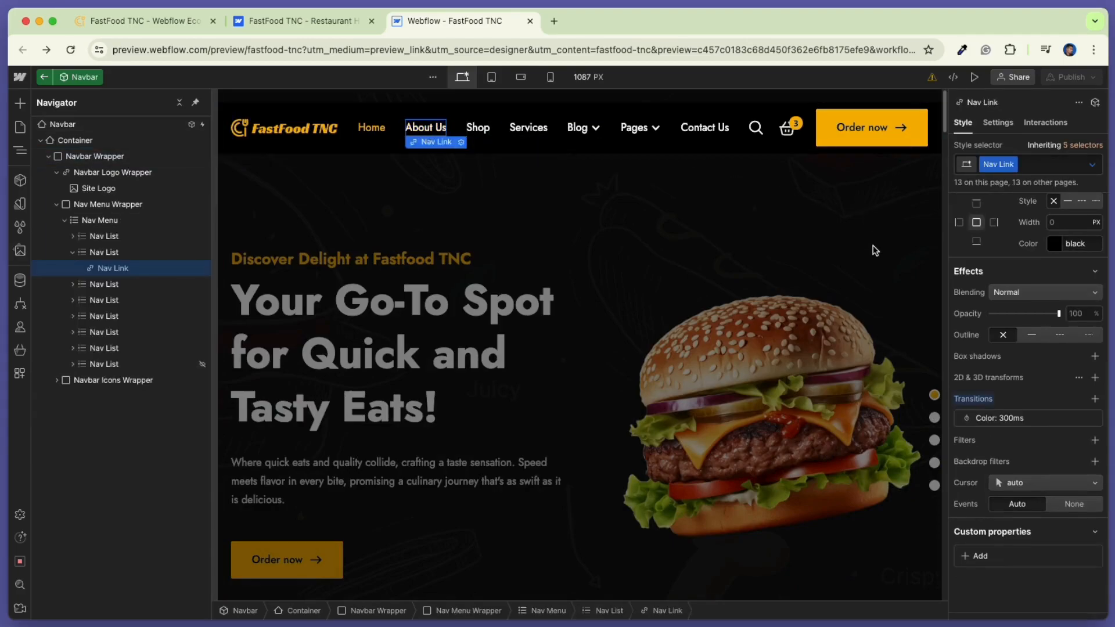
click(998, 123)
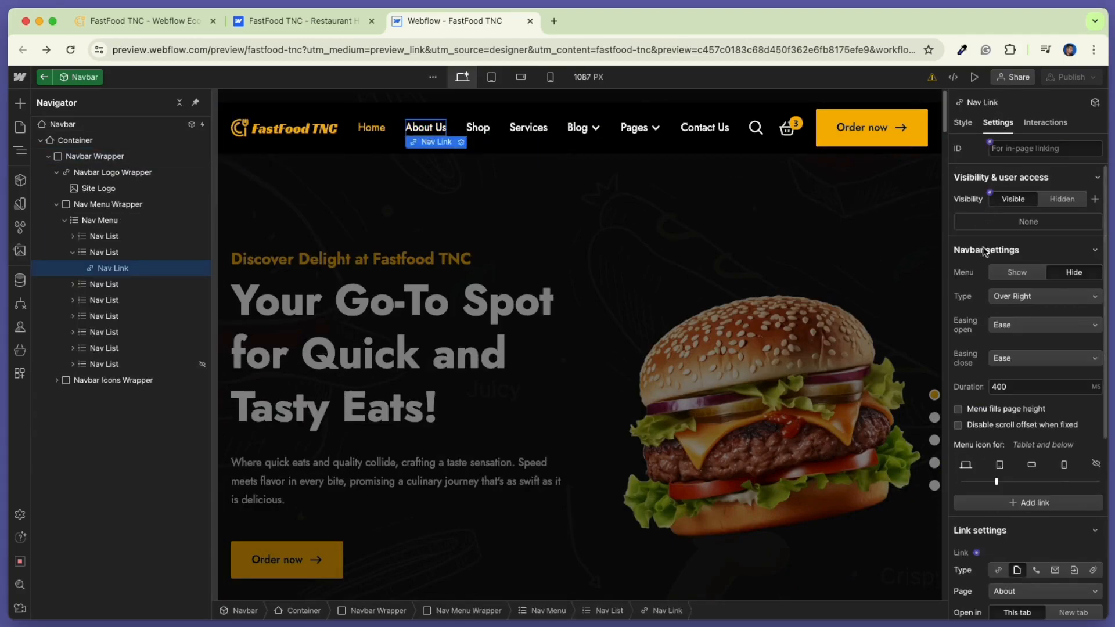
scroll(981, 251, down, 5)
click(1004, 367)
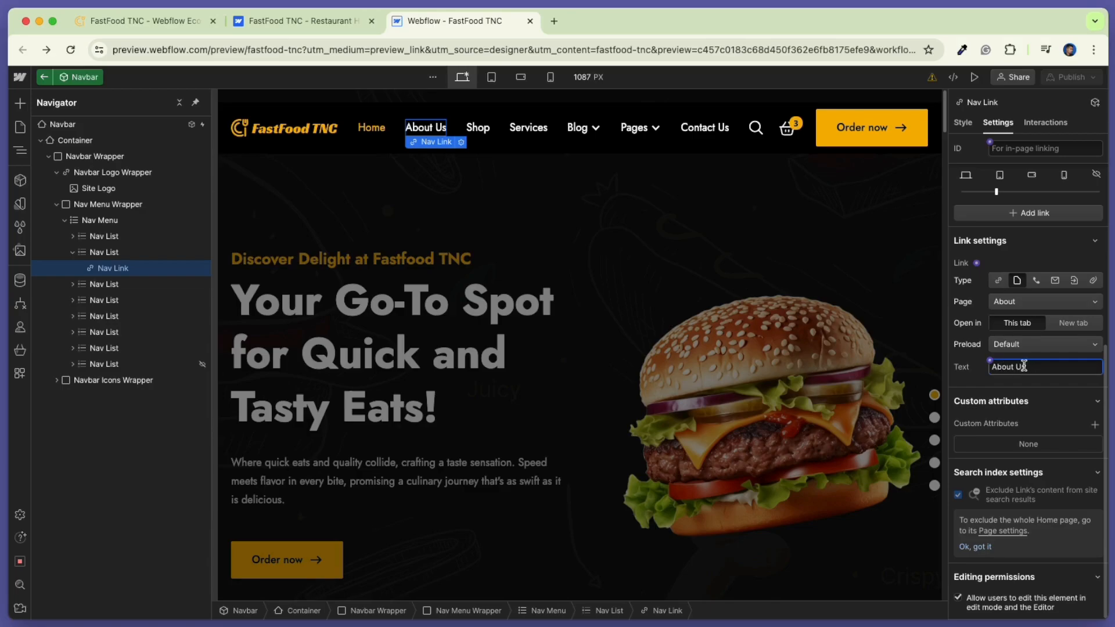
key(BackSpace)
key(BackSpace)
key(BackSpace)
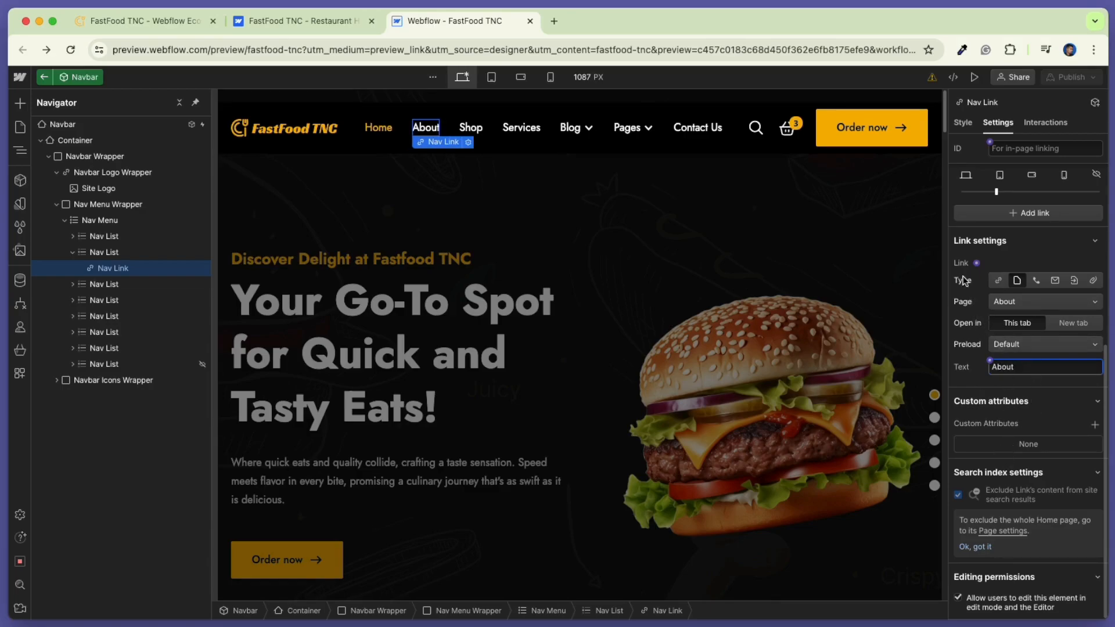
Set the navbar's About link to open in a new tab and leave the navbar component
click(1018, 302)
click(1015, 308)
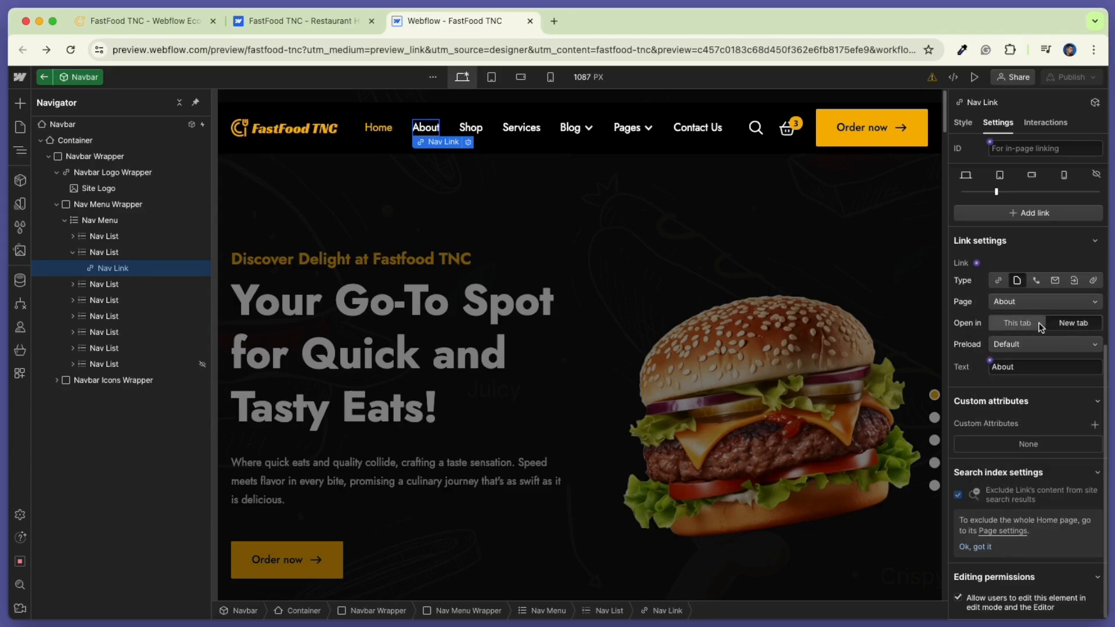
click(733, 184)
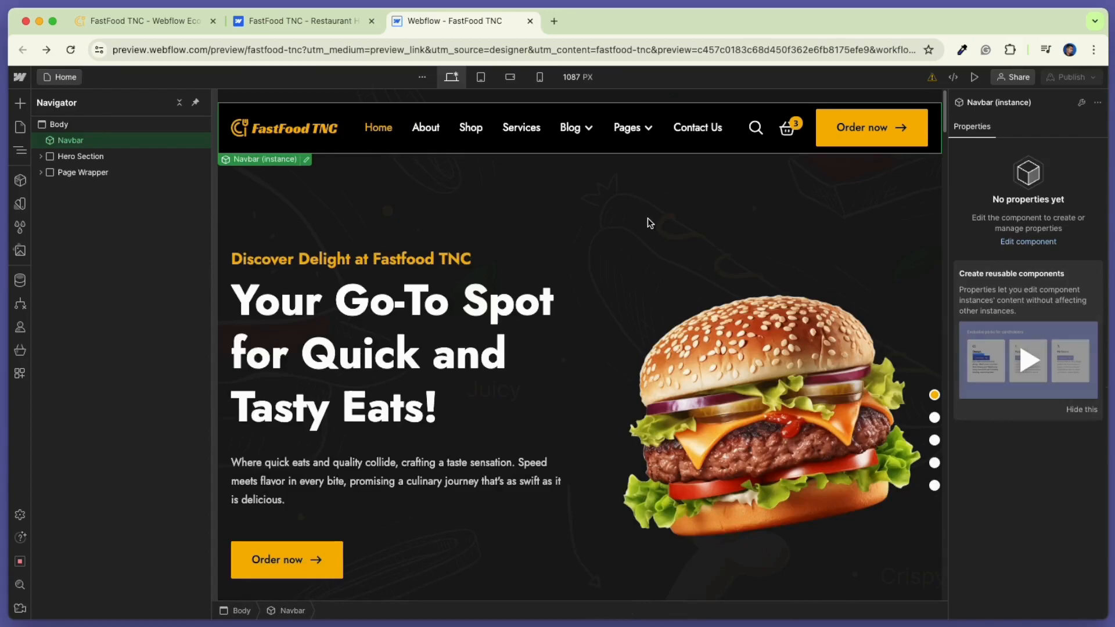
Replace the small title above the hero heading with "welcome to our restaurant"
click(344, 259)
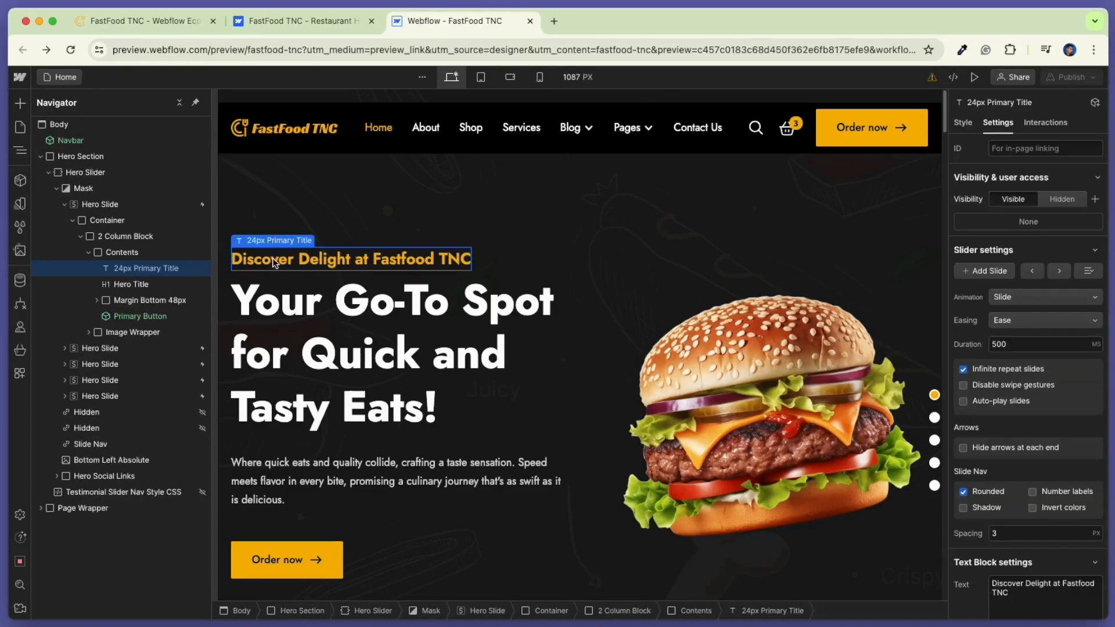
double_click(360, 262)
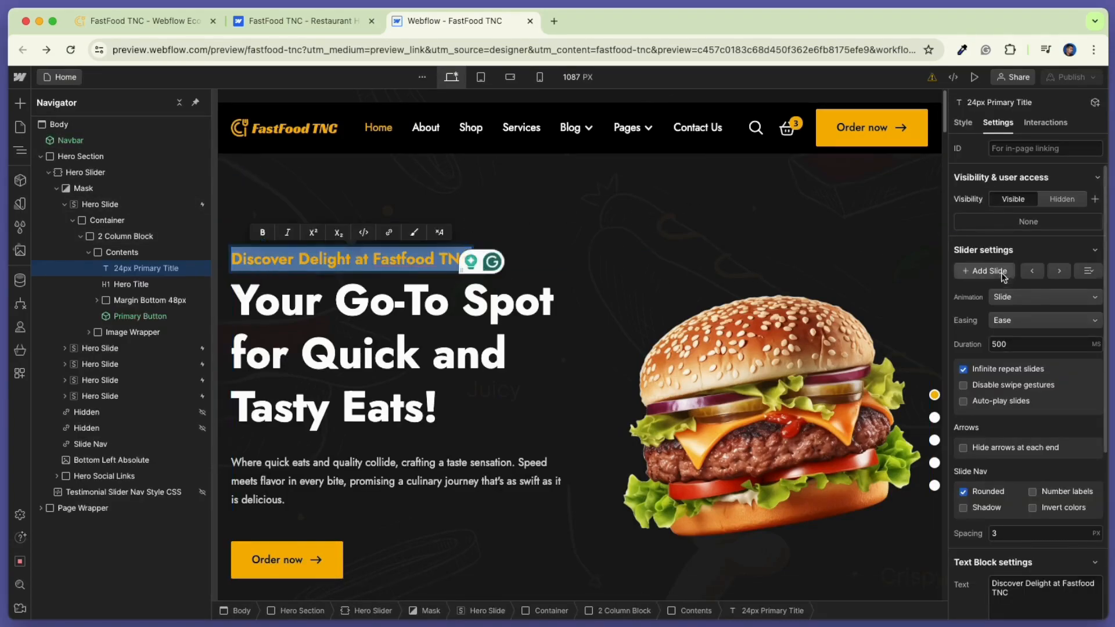
scroll(1023, 333, down, 5)
triple_click(1023, 333)
key(BackSpace)
text(welcome to our restaurant)
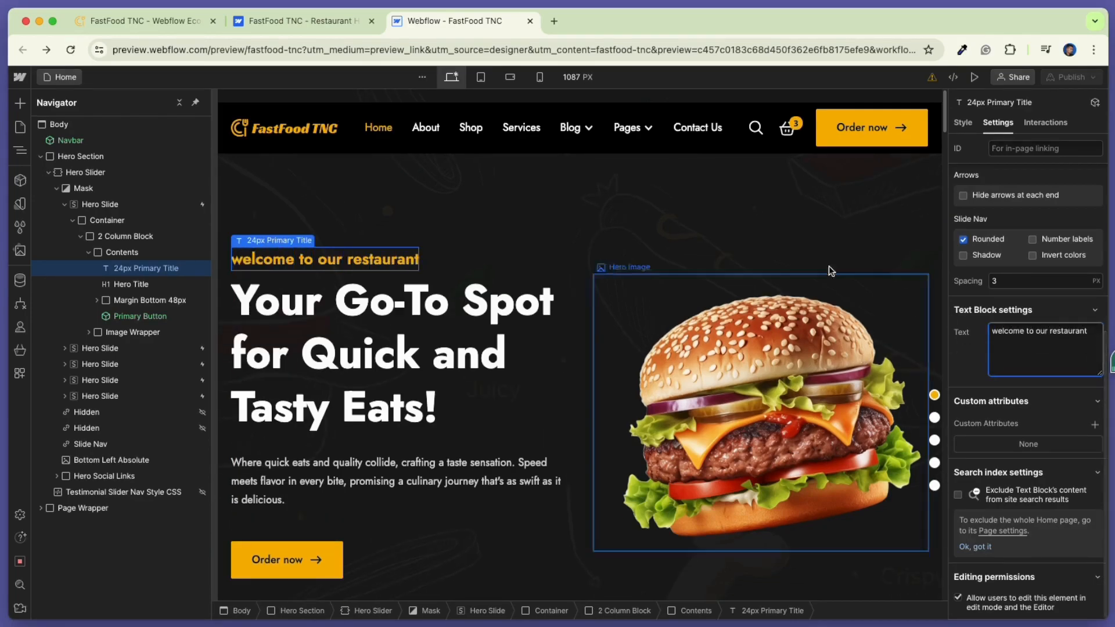
click(639, 226)
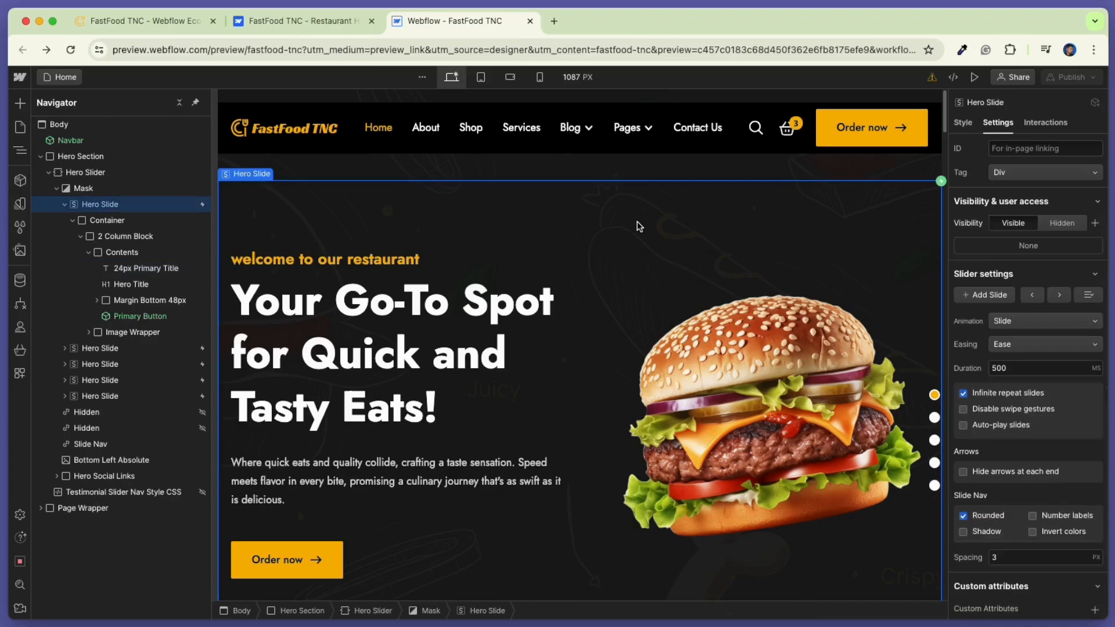
Replace the main hero heading with "This is our Restaurant"
click(352, 335)
double_click(352, 335)
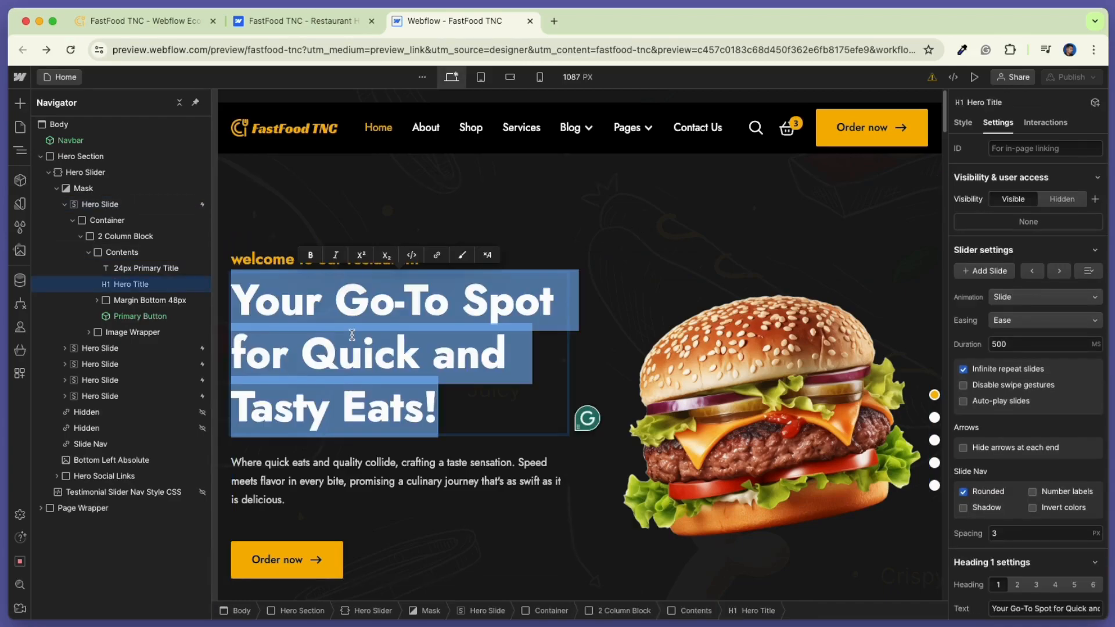
key(BackSpace)
text(This is)
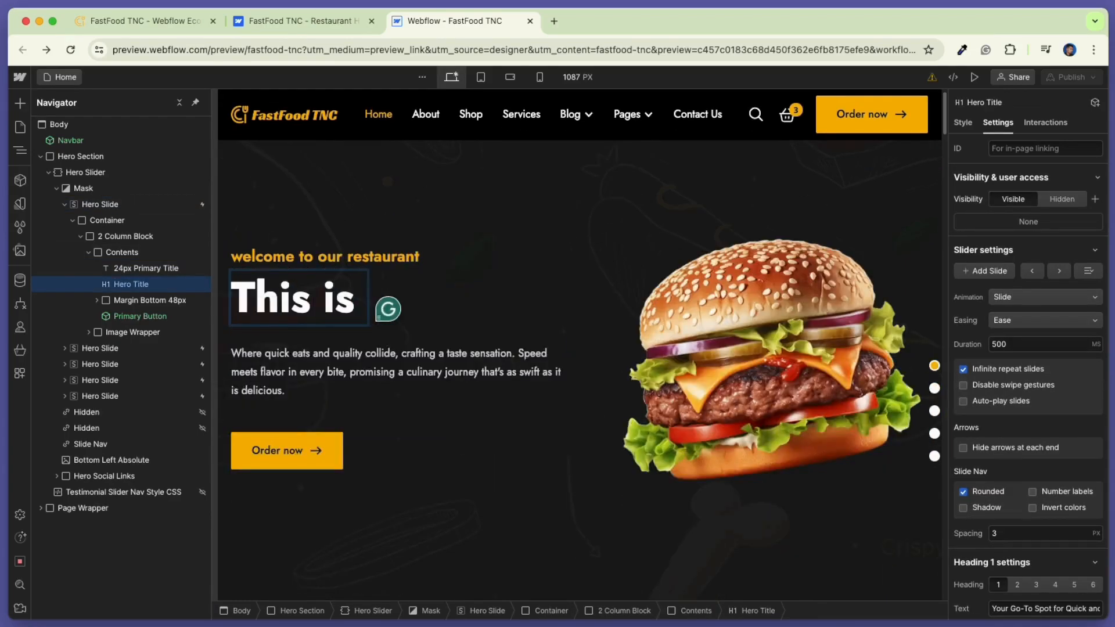
text( our Restaurant)
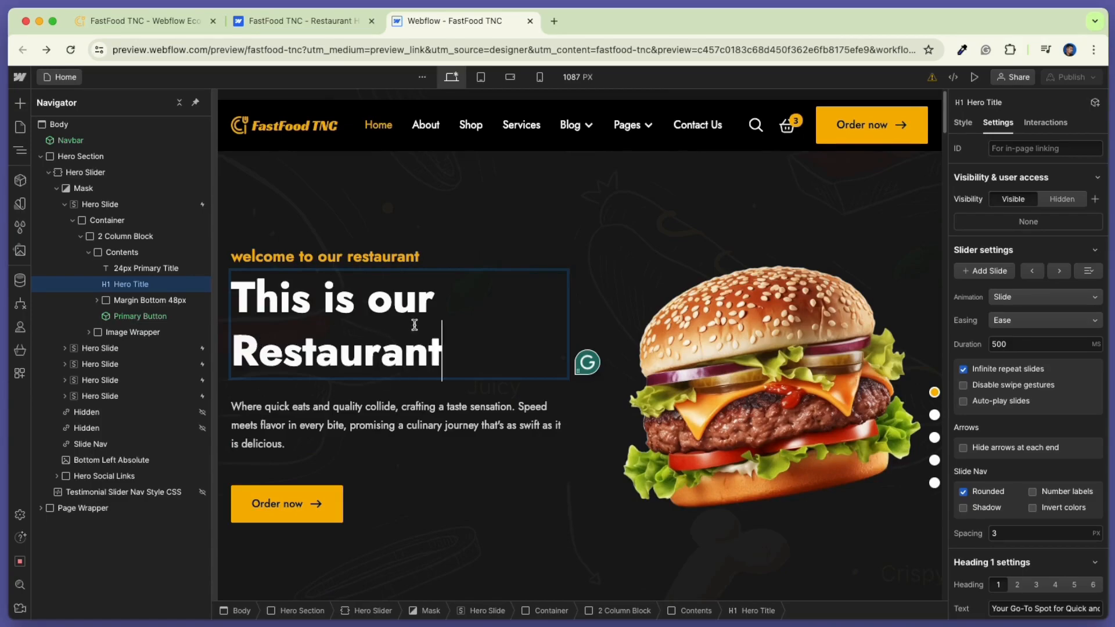
Replace the hero paragraph below the main heading with "Hello this is for learning"
click(416, 418)
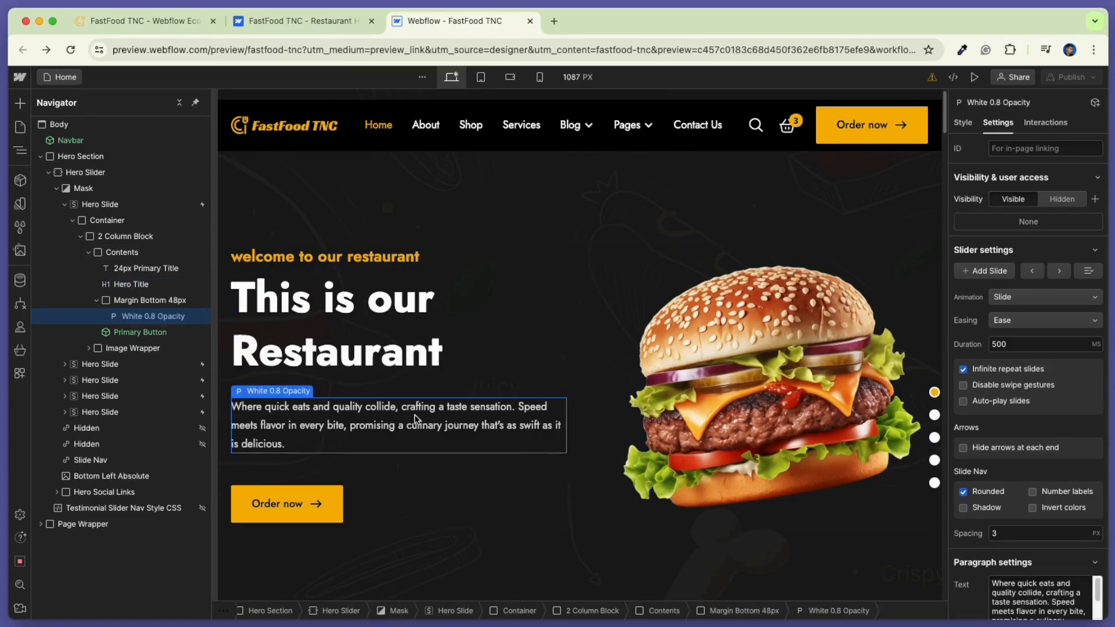
scroll(1004, 427, down, 5)
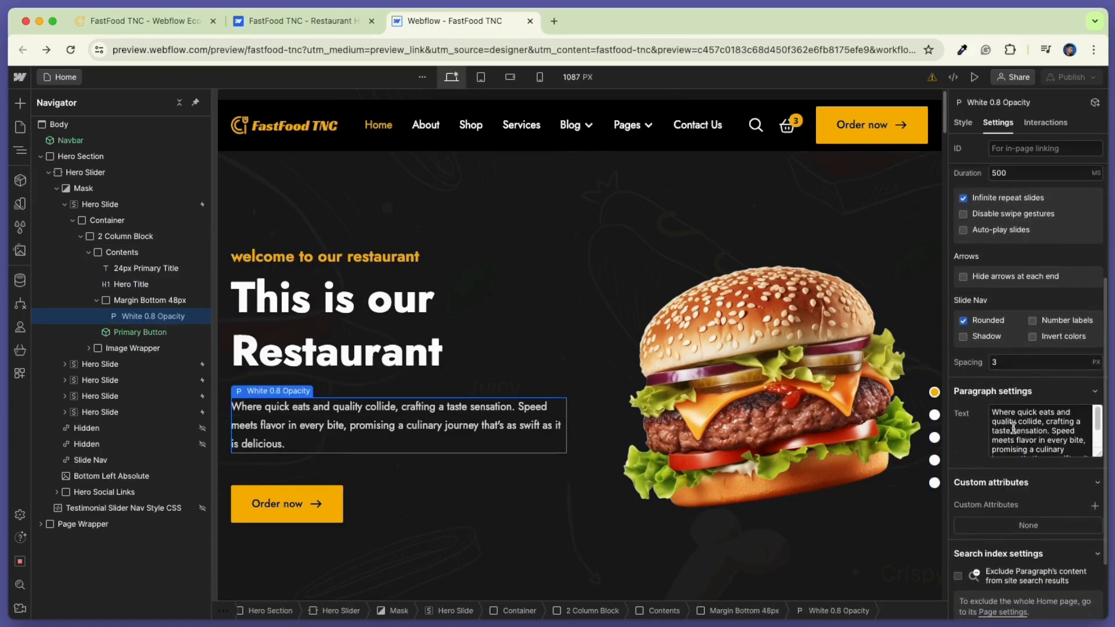
click(1009, 424)
key(ctrl+a)
text(He)
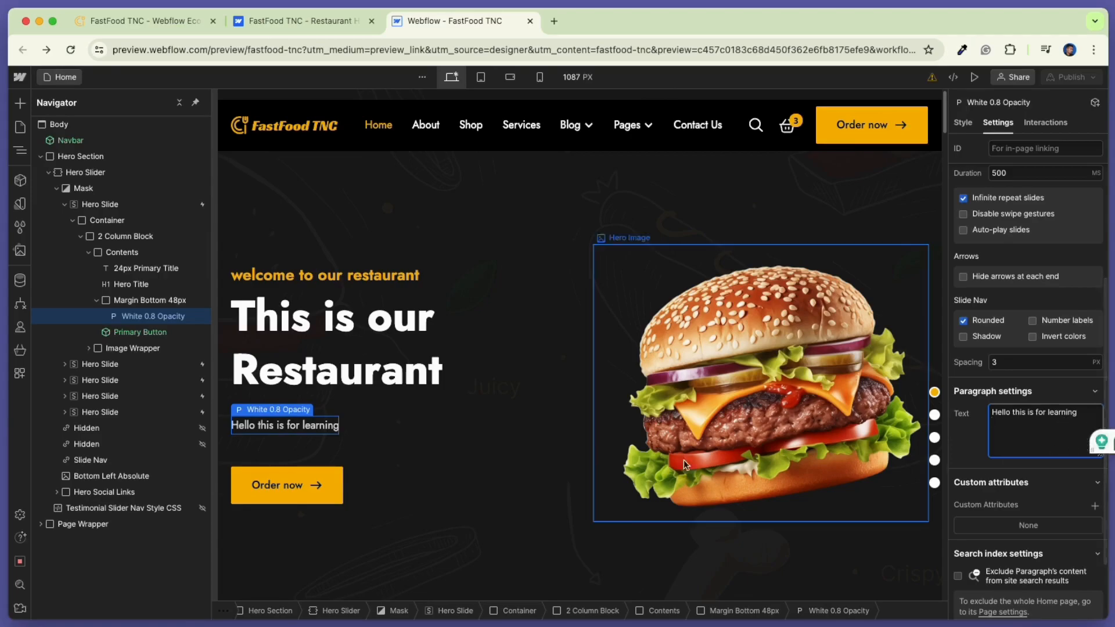
Change the text of the hero's primary button to "Click here"
click(302, 482)
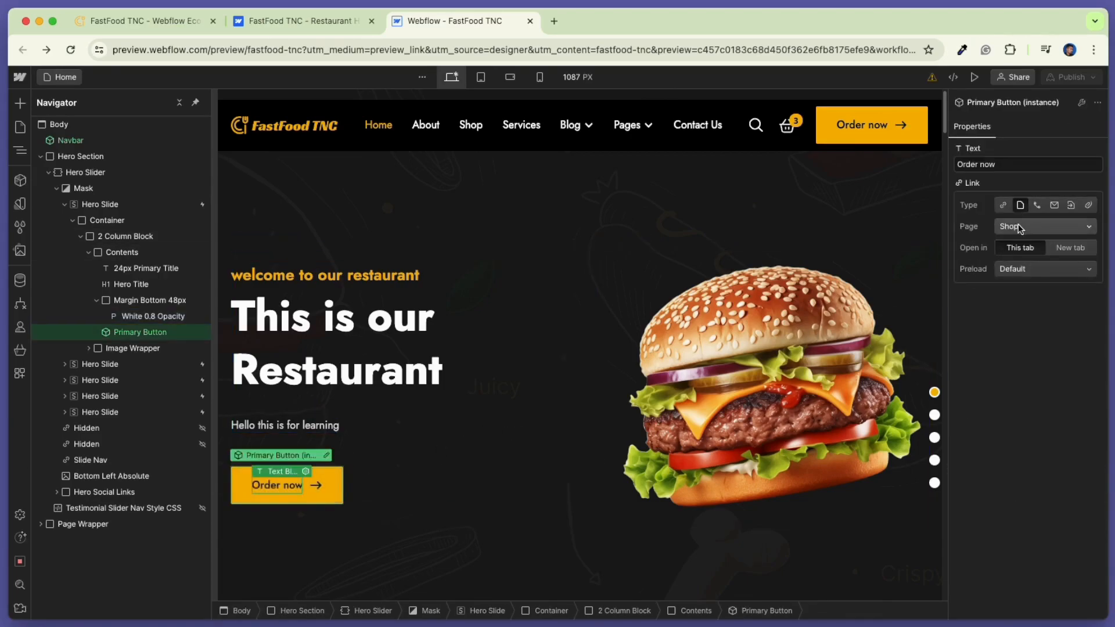
click(976, 164)
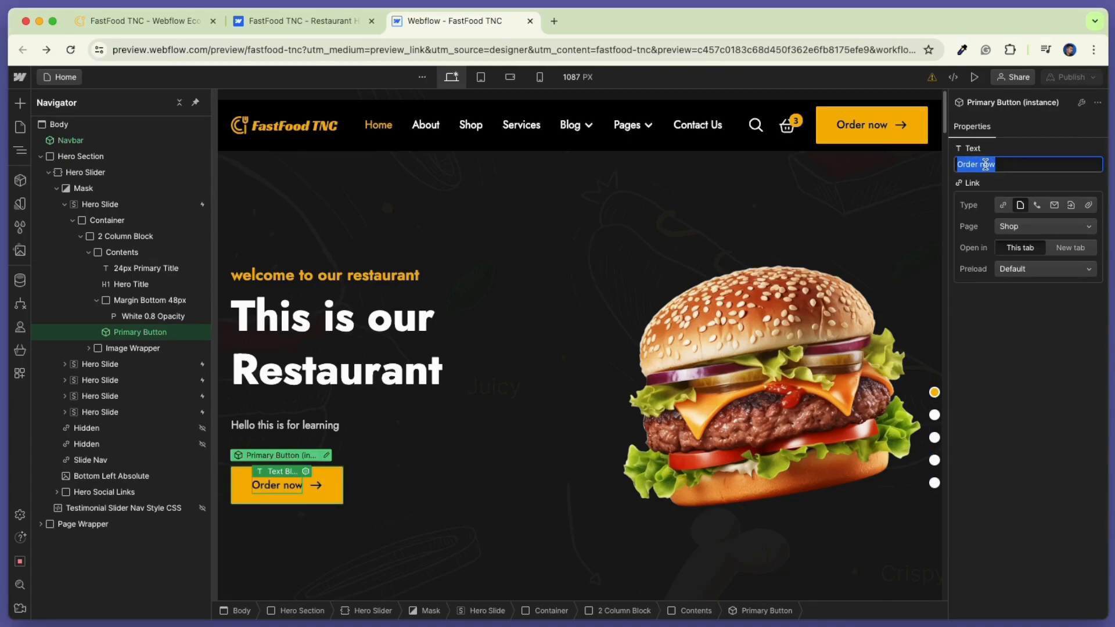
key(BackSpace)
text(Click here)
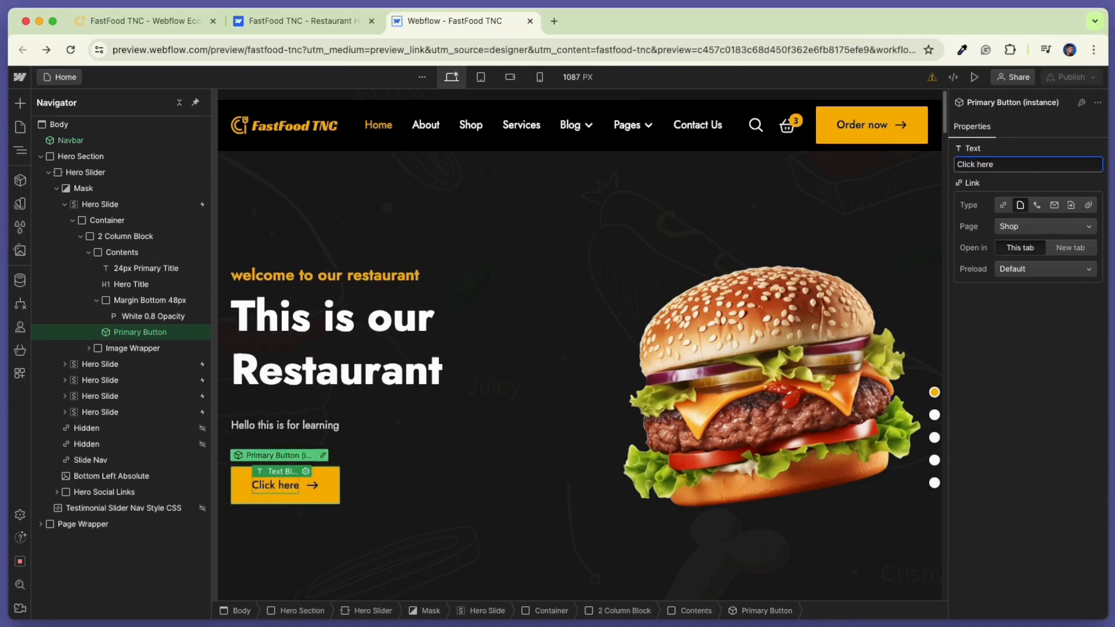
Link the hero's primary button to the Menu page and make it open in a new tab
click(1036, 226)
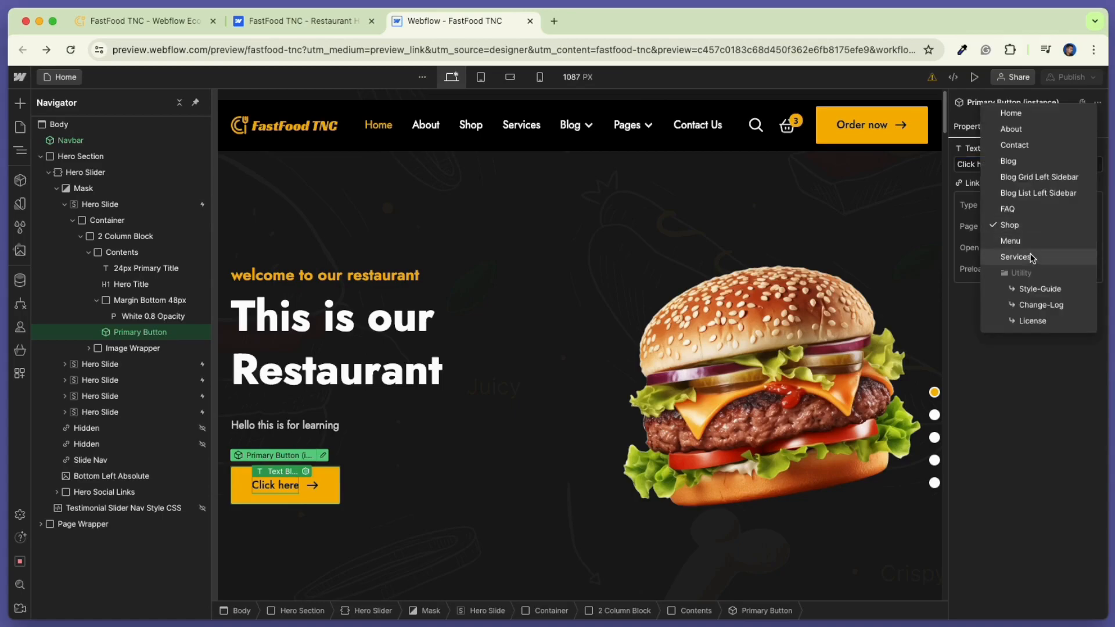
click(1027, 239)
click(1057, 249)
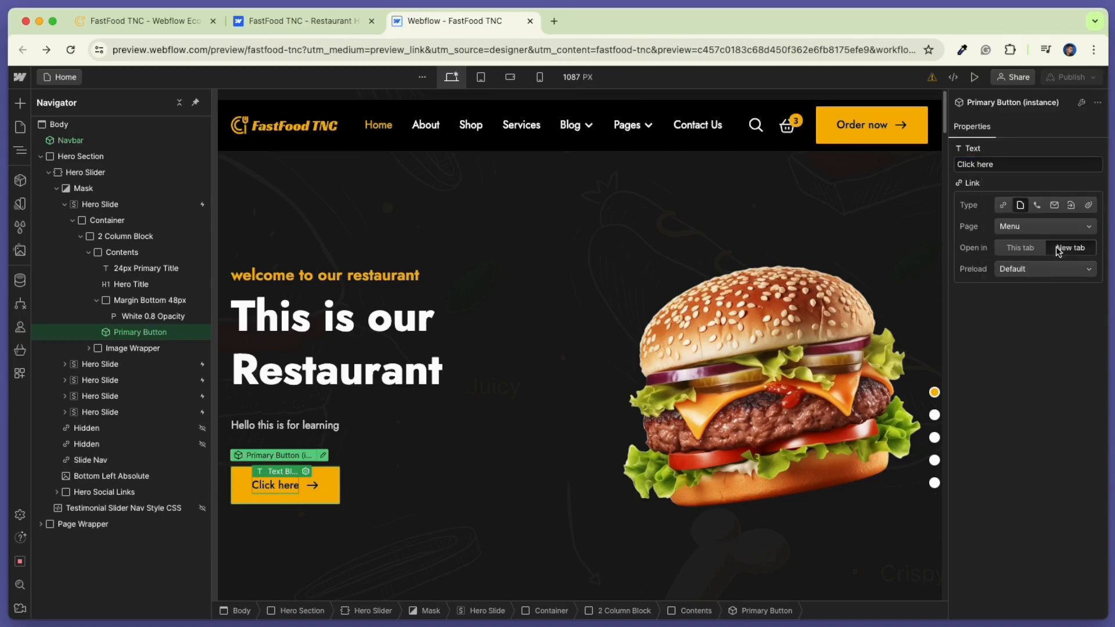
Select the burger image in the hero slide and examine its image replacement settings
click(720, 337)
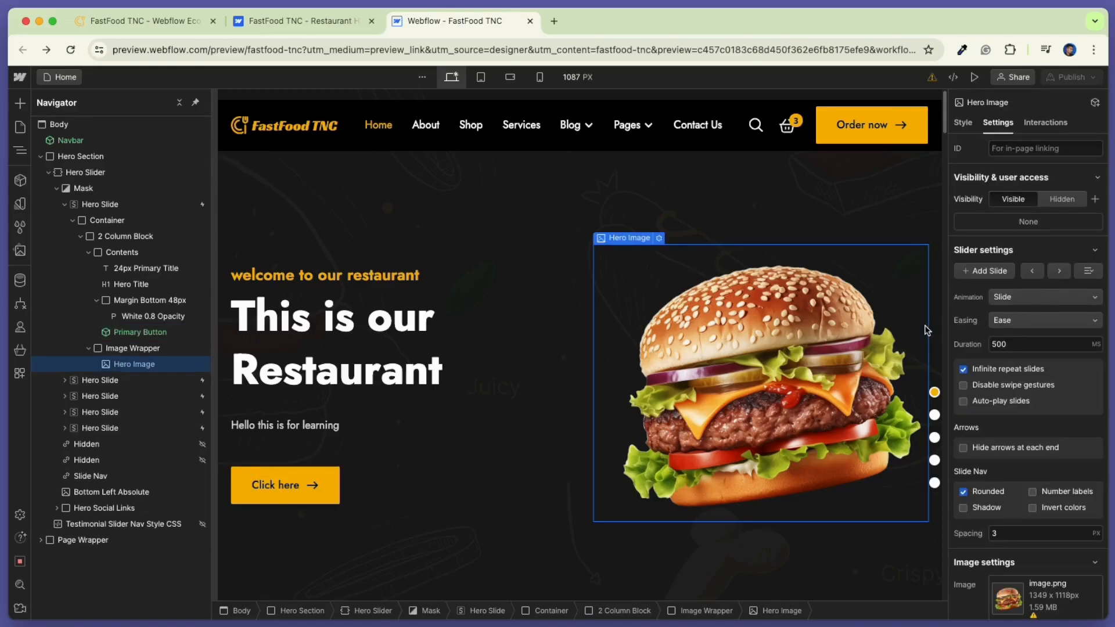
scroll(1010, 379, down, 5)
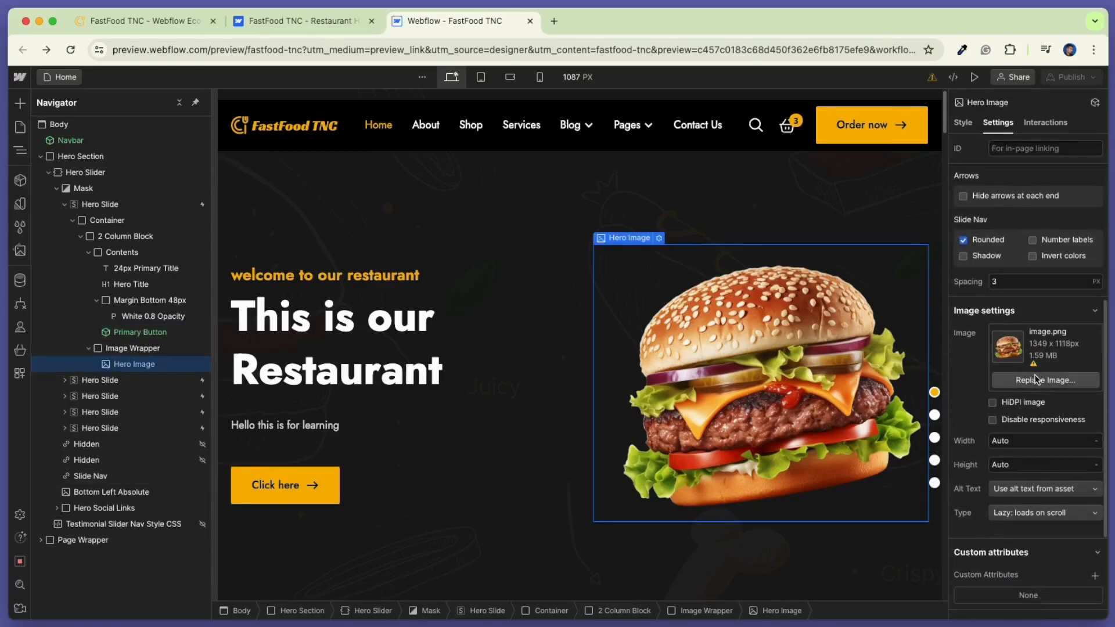
Select the Combo Meals category block, view the Ecommerce categories that feed the grid, and return to the page
scroll(716, 395, down, 3)
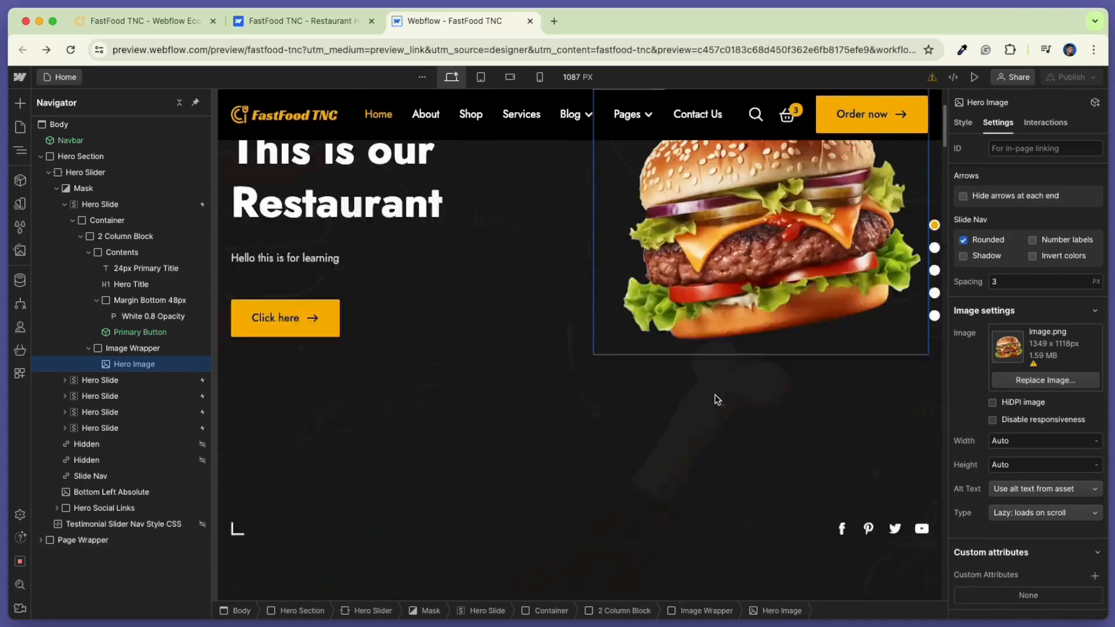
scroll(729, 383, down, 3)
scroll(730, 382, down, 3)
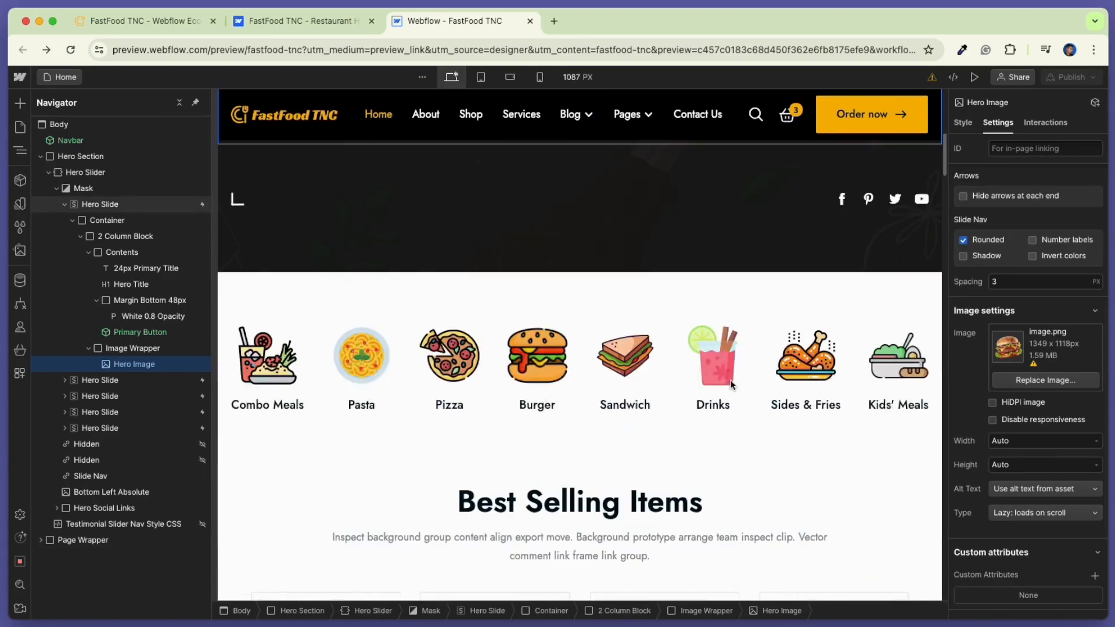
click(284, 390)
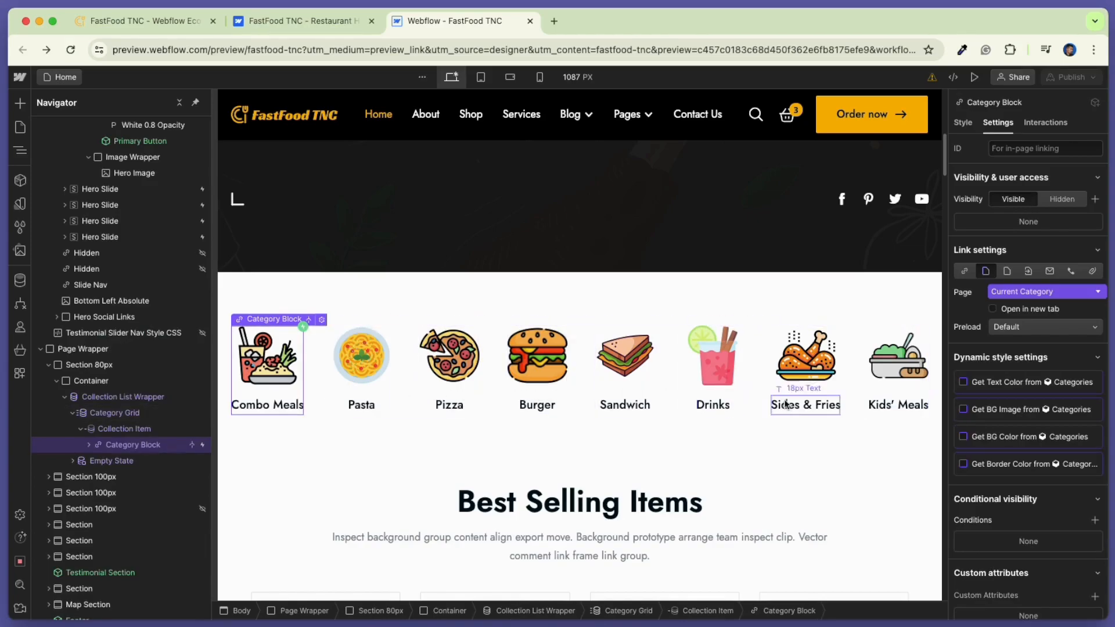
click(20, 280)
click(20, 350)
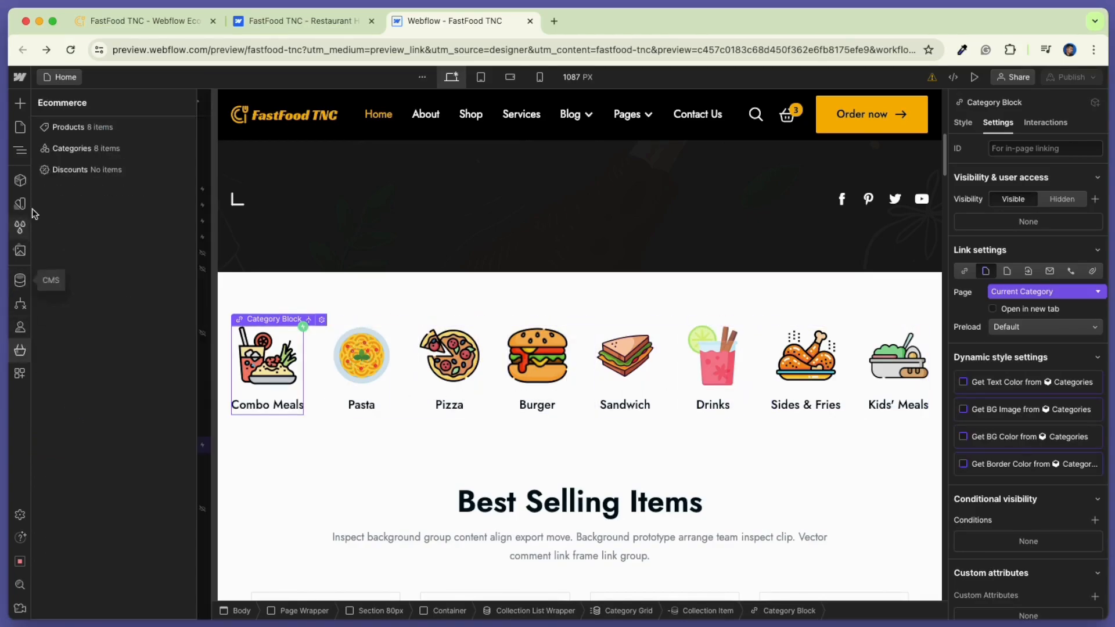
click(94, 148)
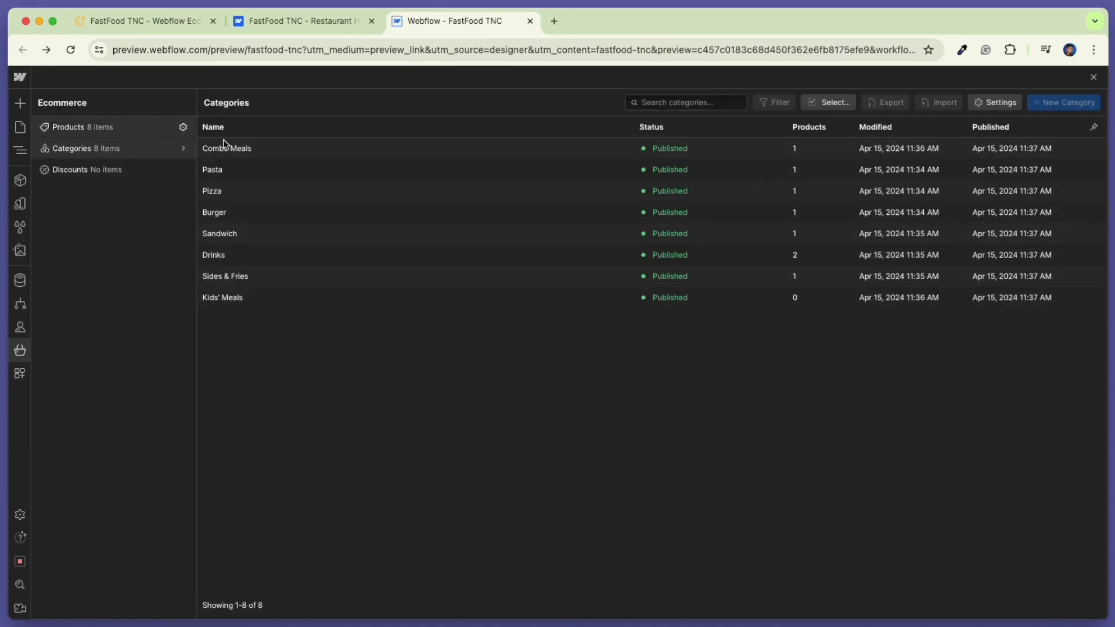
click(1093, 78)
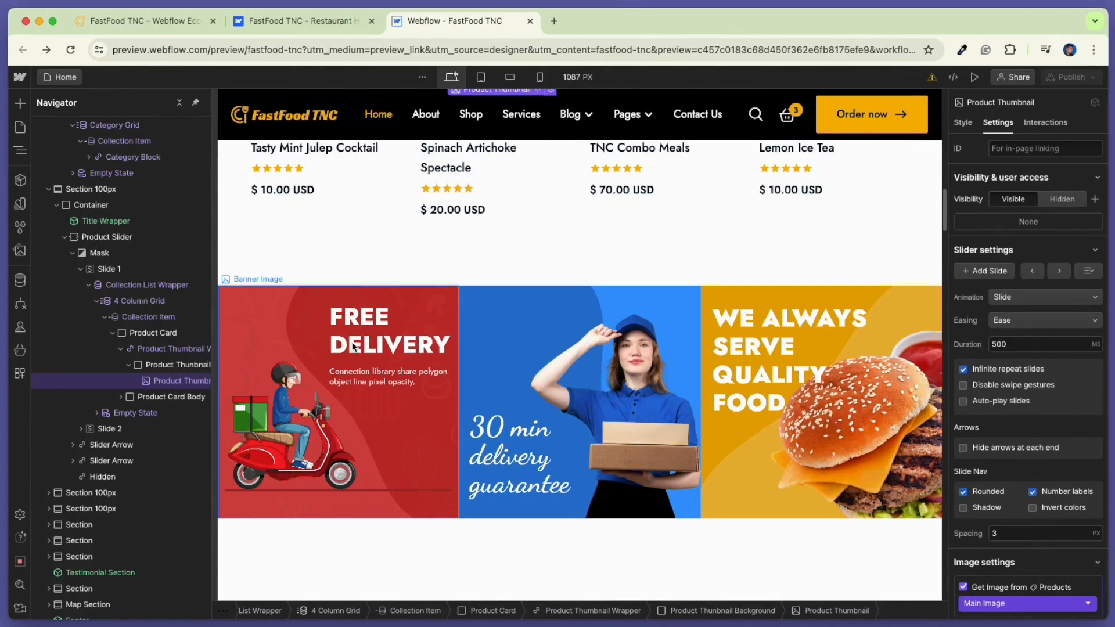
Inspect the image settings of the Free Delivery and 30-minute delivery guarantee banners
click(353, 347)
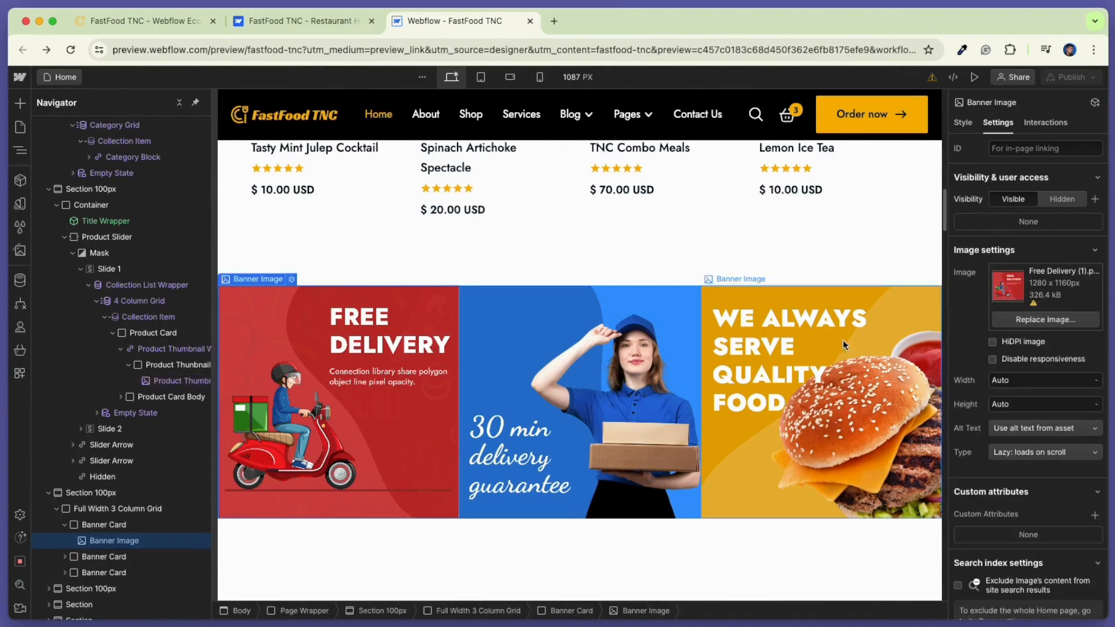
click(588, 423)
scroll(755, 404, down, 2)
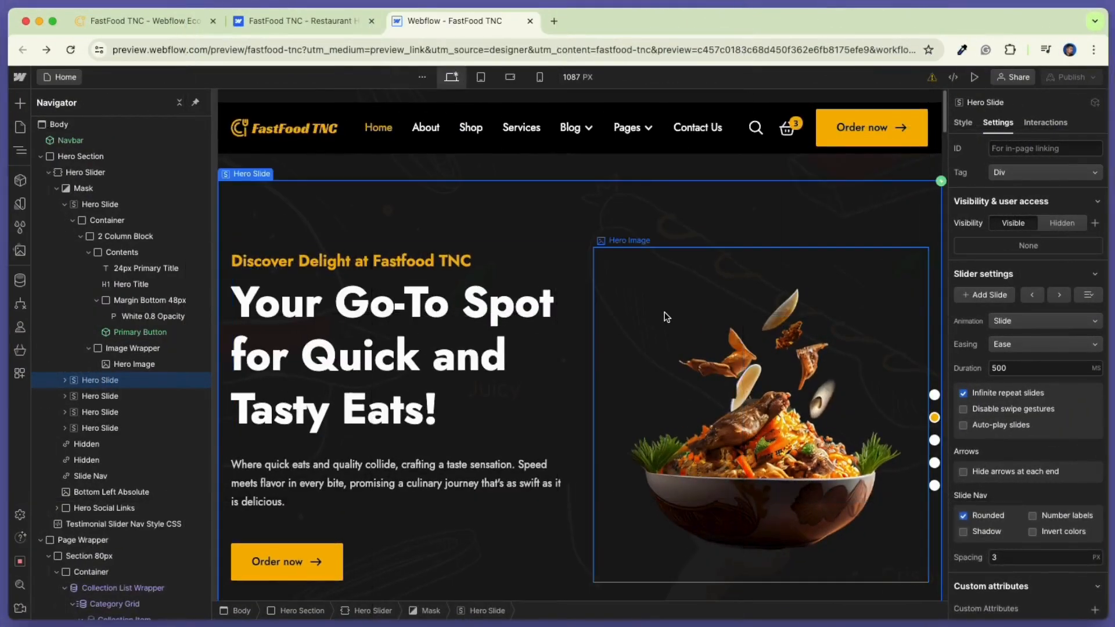
Advance through the hero slider to view its remaining slides
click(1065, 296)
click(1064, 296)
click(1065, 296)
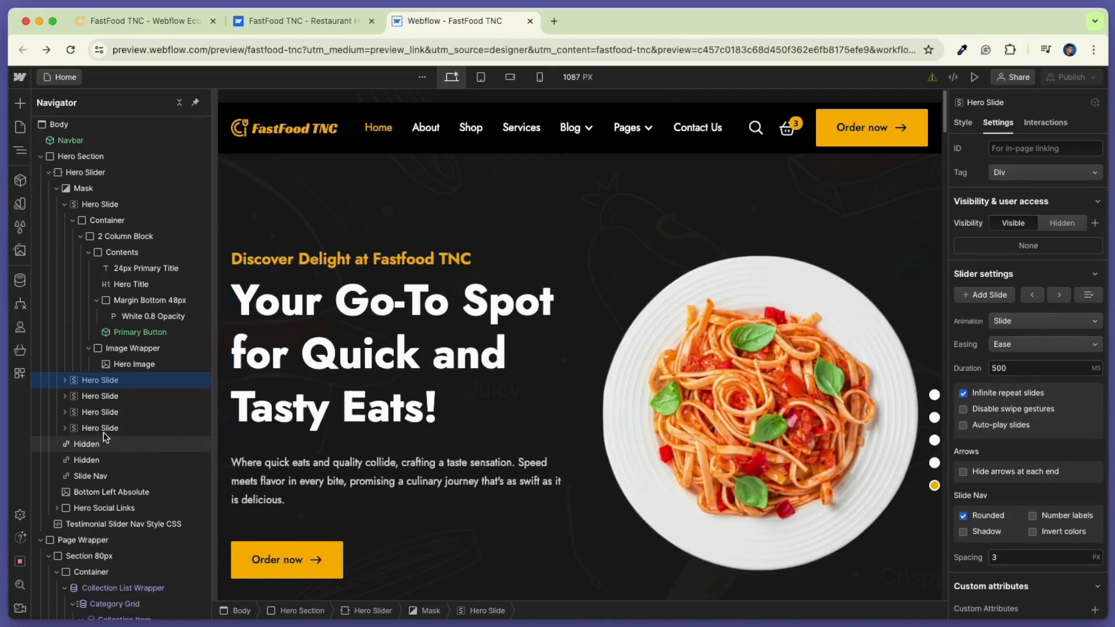
Copy the hero slide with the pizza image and paste it into the hero slider's Mask
right_click(109, 413)
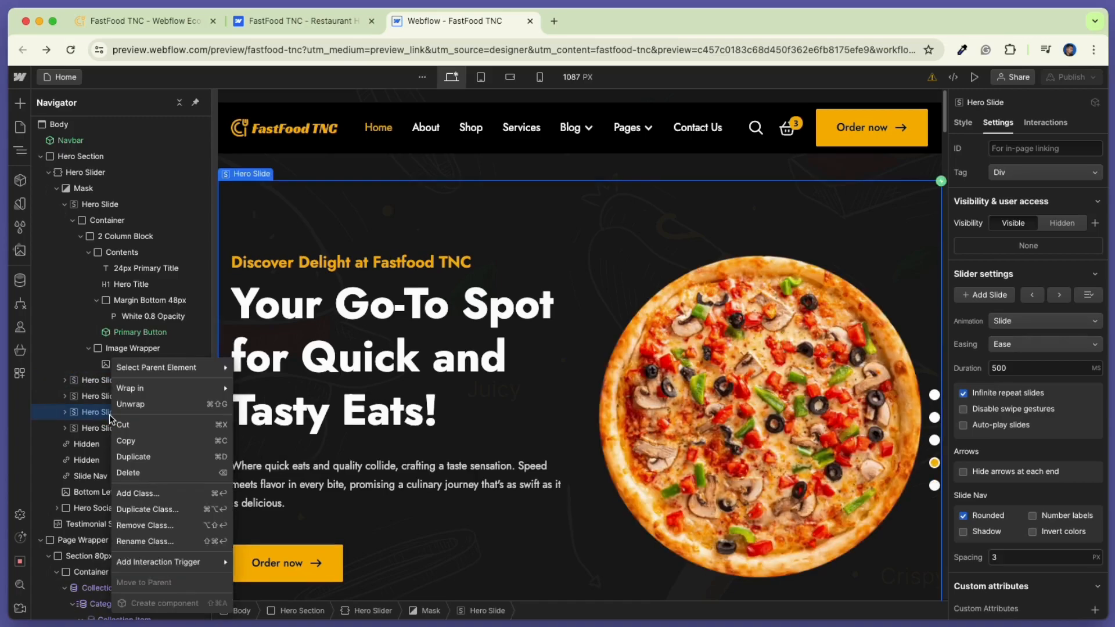
click(132, 440)
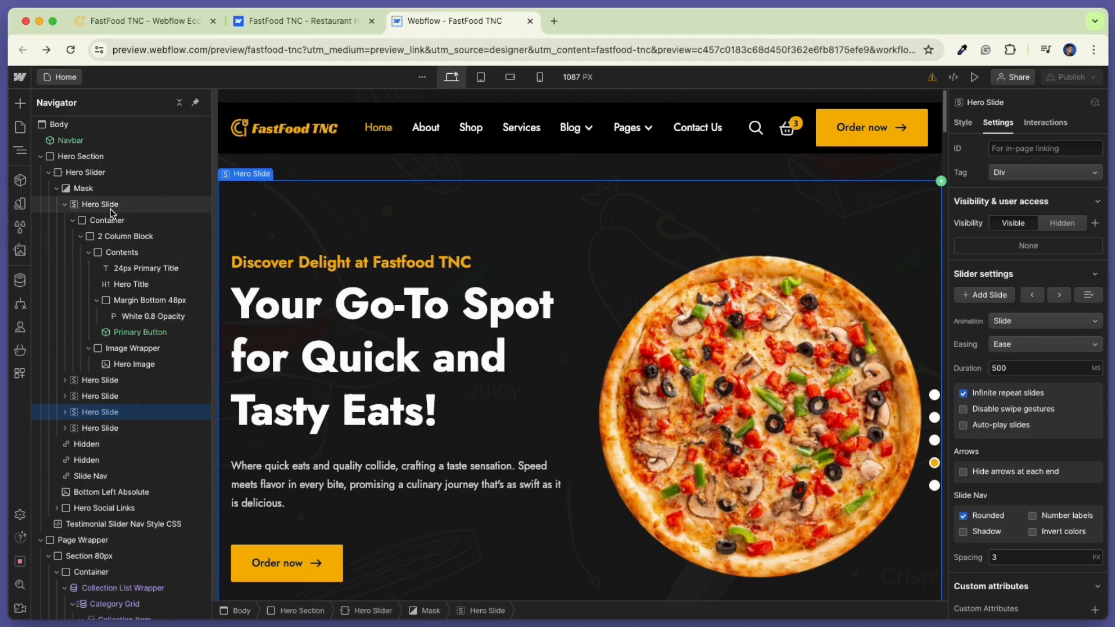
click(84, 189)
key(ctrl+v)
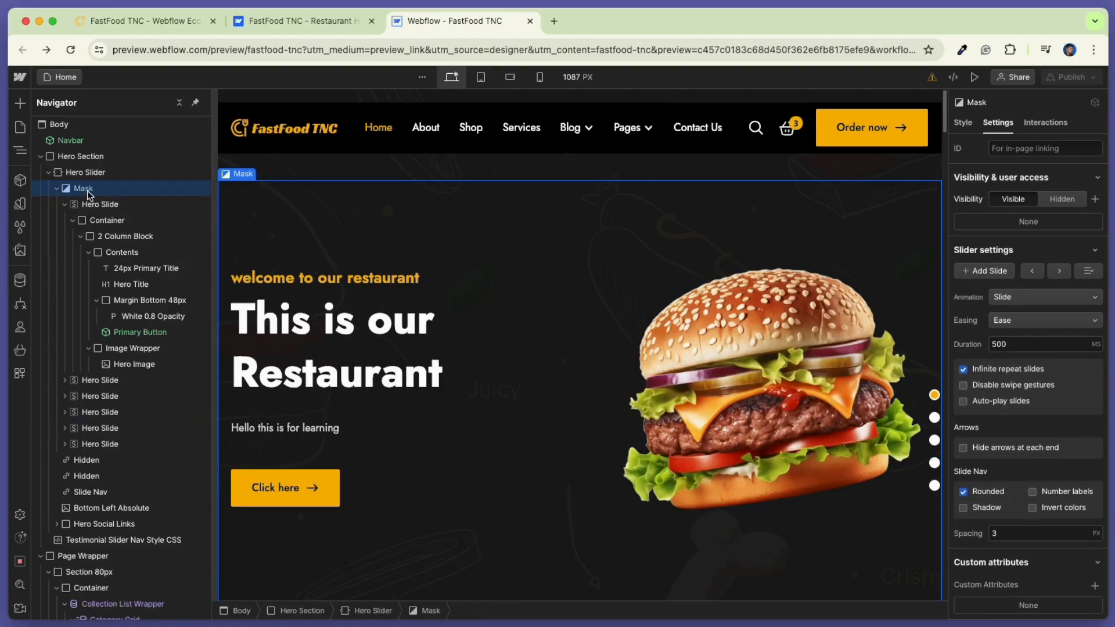
Select the pasted hero slide and step backward through the slider to check the slides
click(110, 443)
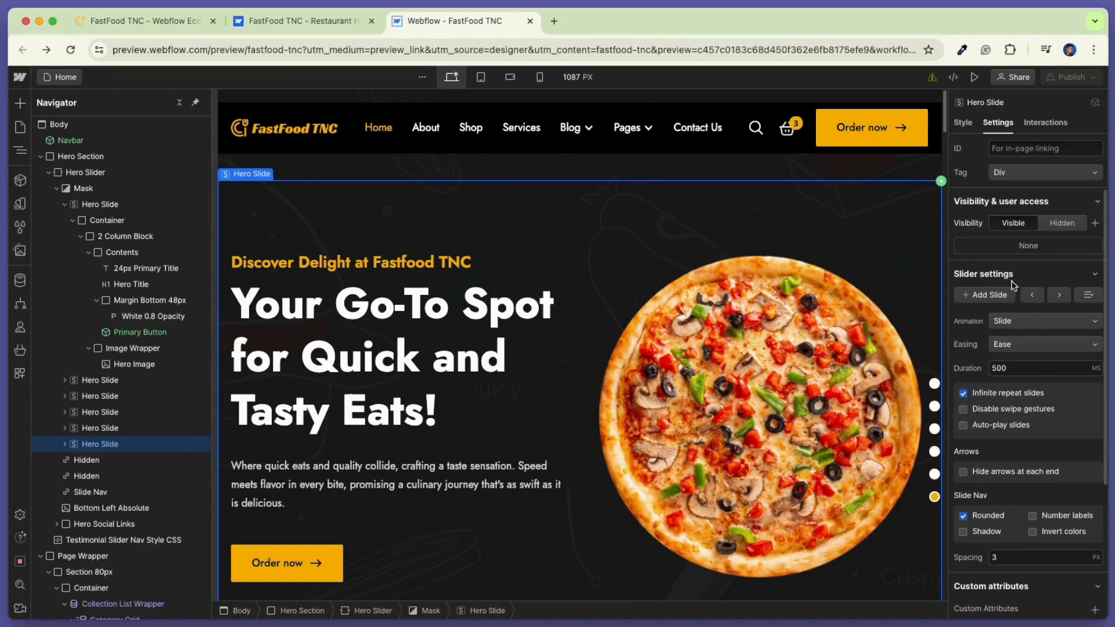
click(1031, 295)
click(1031, 295)
click(1031, 295)
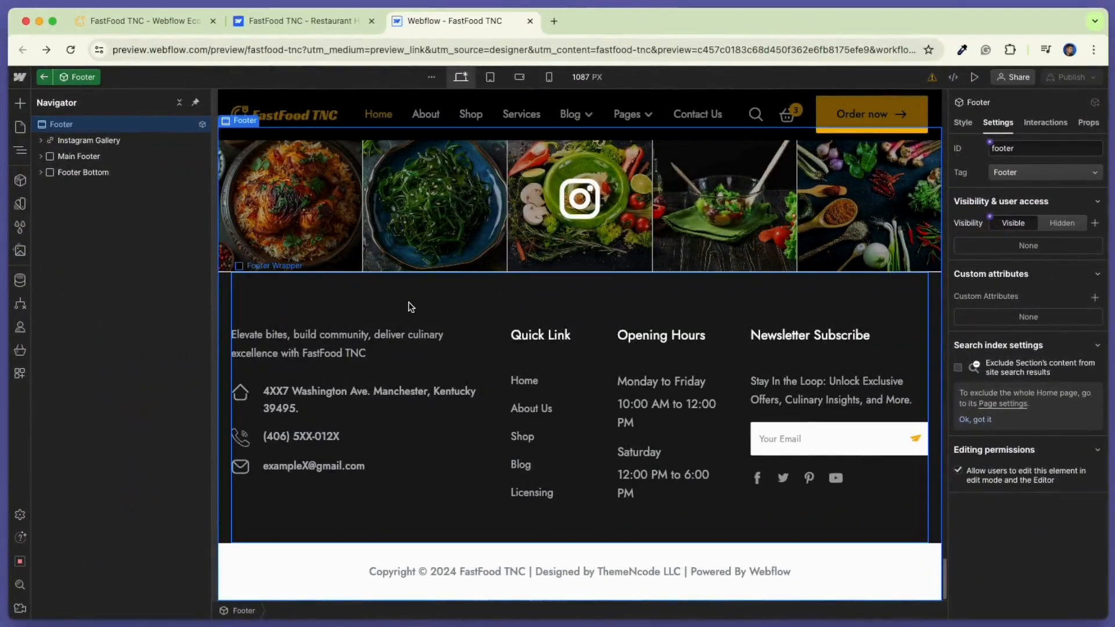
Select the address text in the footer's contact information and highlight its full content
click(411, 307)
click(352, 408)
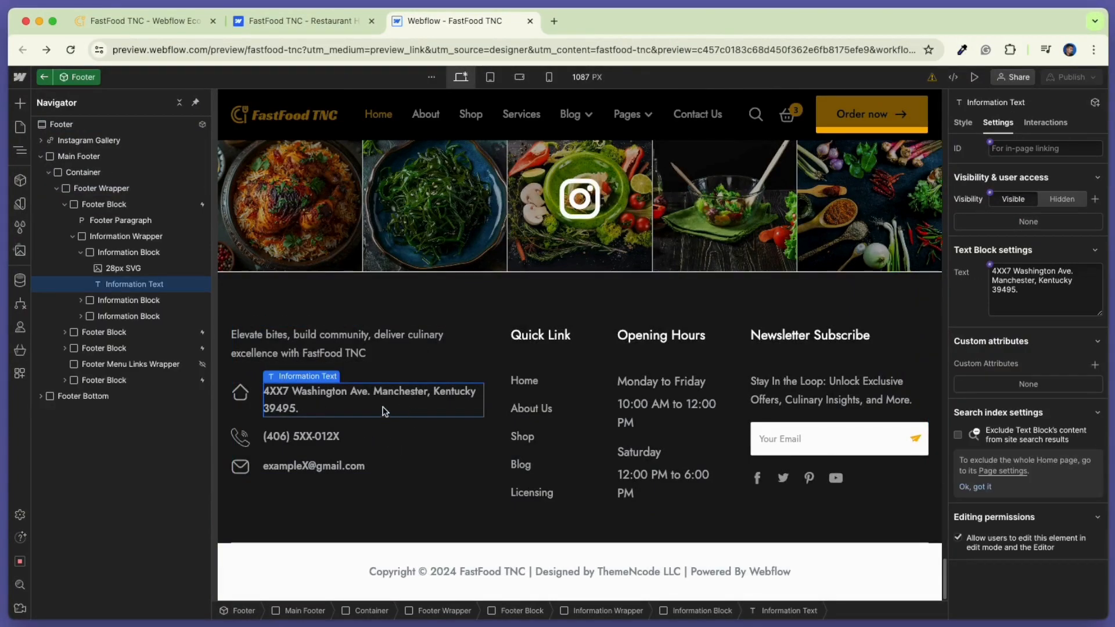
triple_click(1017, 282)
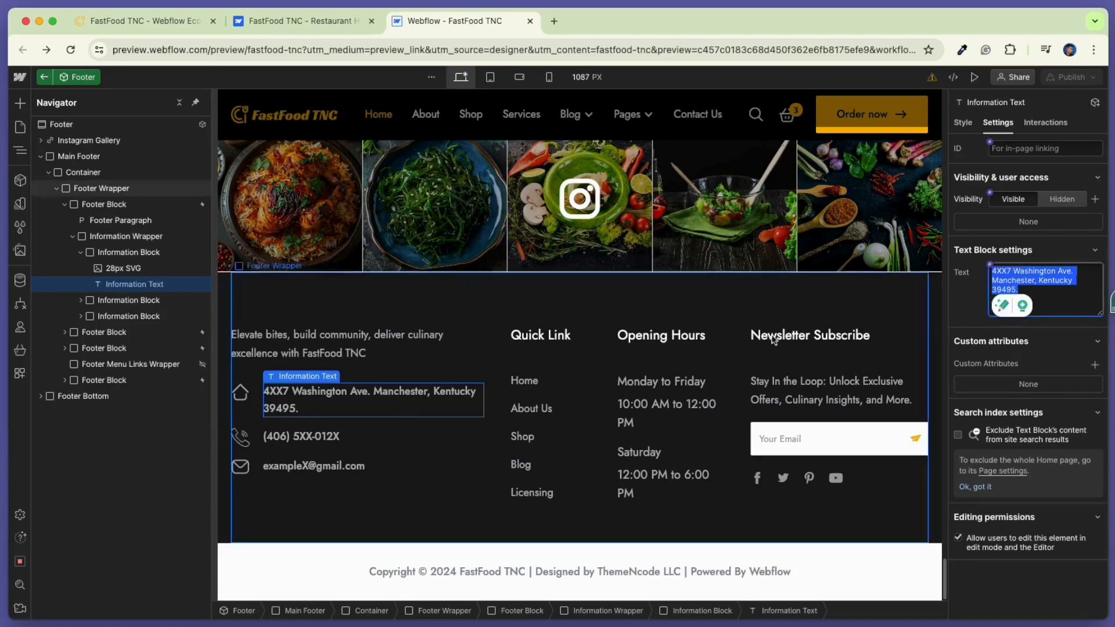
Replace the phone number in the footer's contact information and select the e-mail text beneath it
click(334, 436)
triple_click(1022, 281)
key(BackSpace)
text(7577876)
click(351, 471)
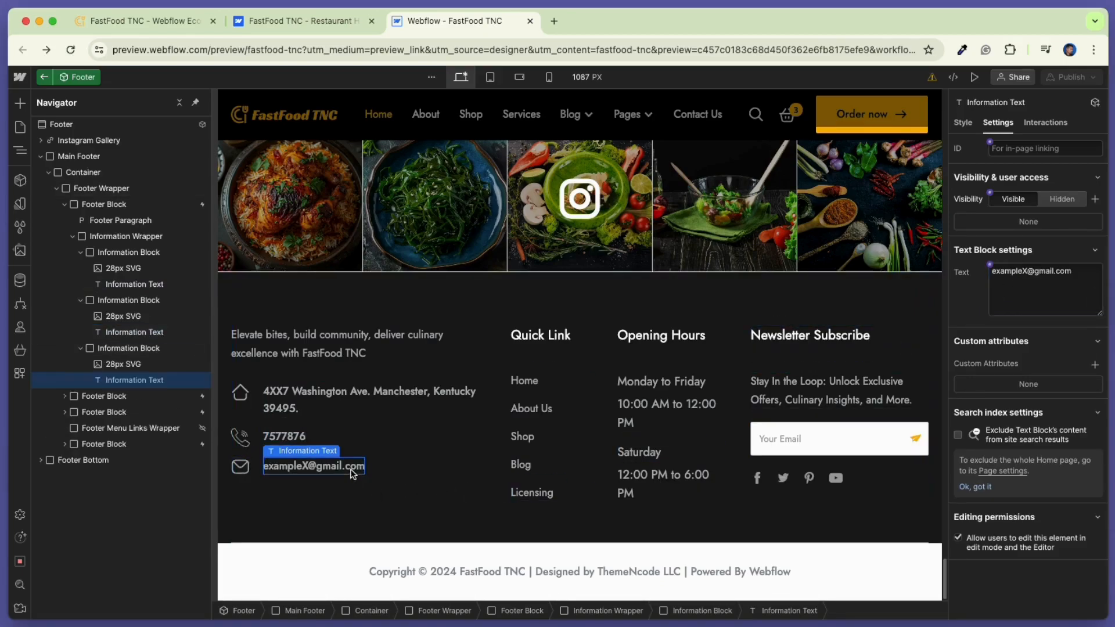
Link the Home entry under the footer's Quick Link heading to the About page
click(520, 381)
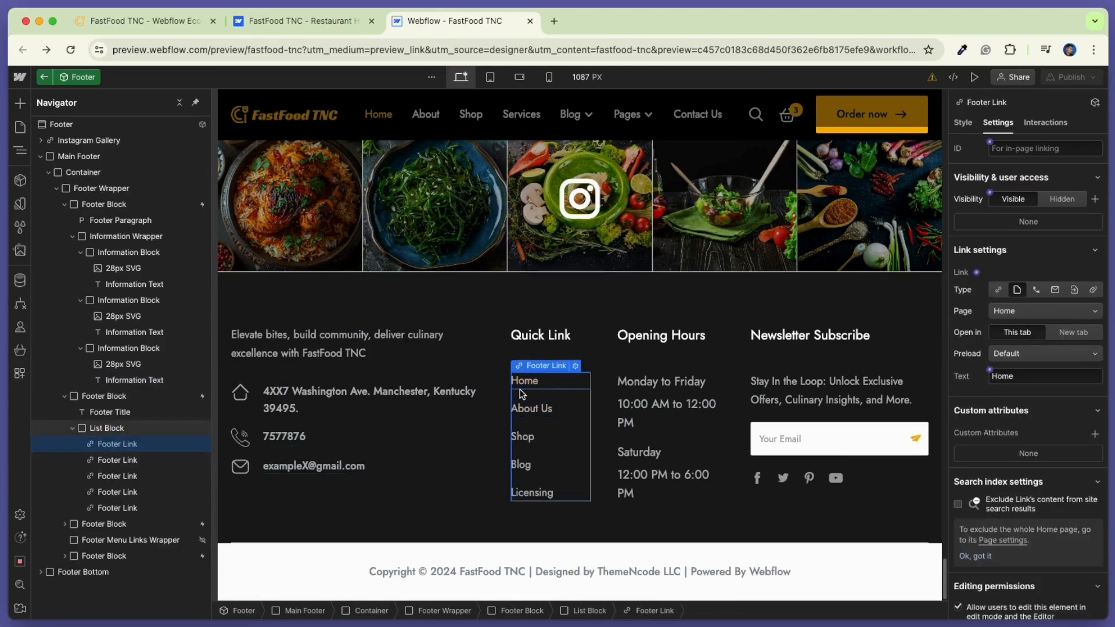
click(1013, 311)
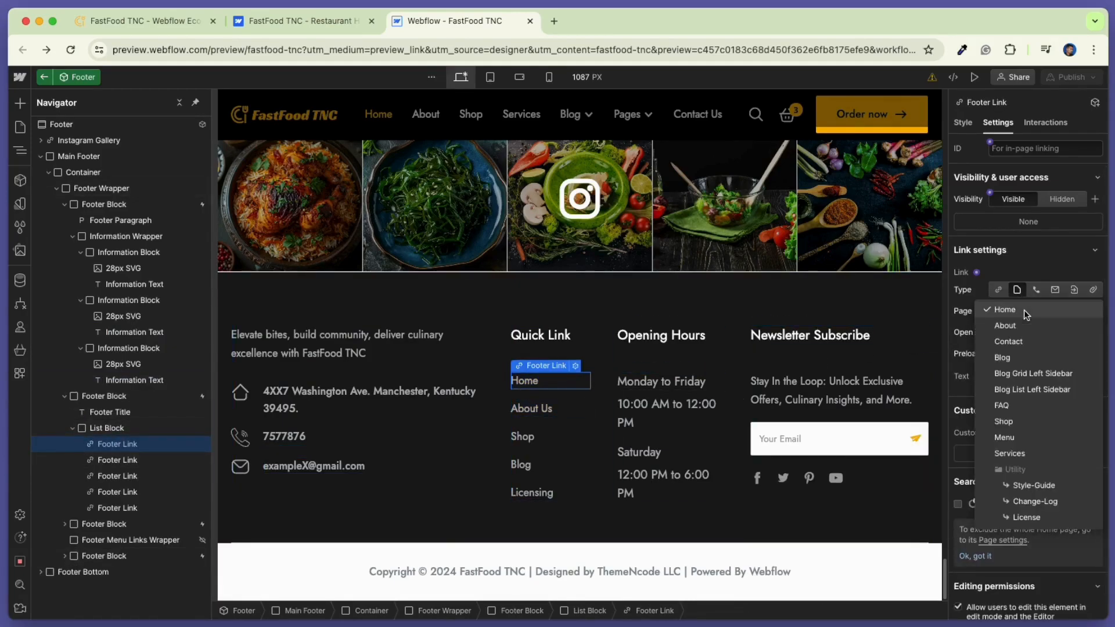
click(1006, 325)
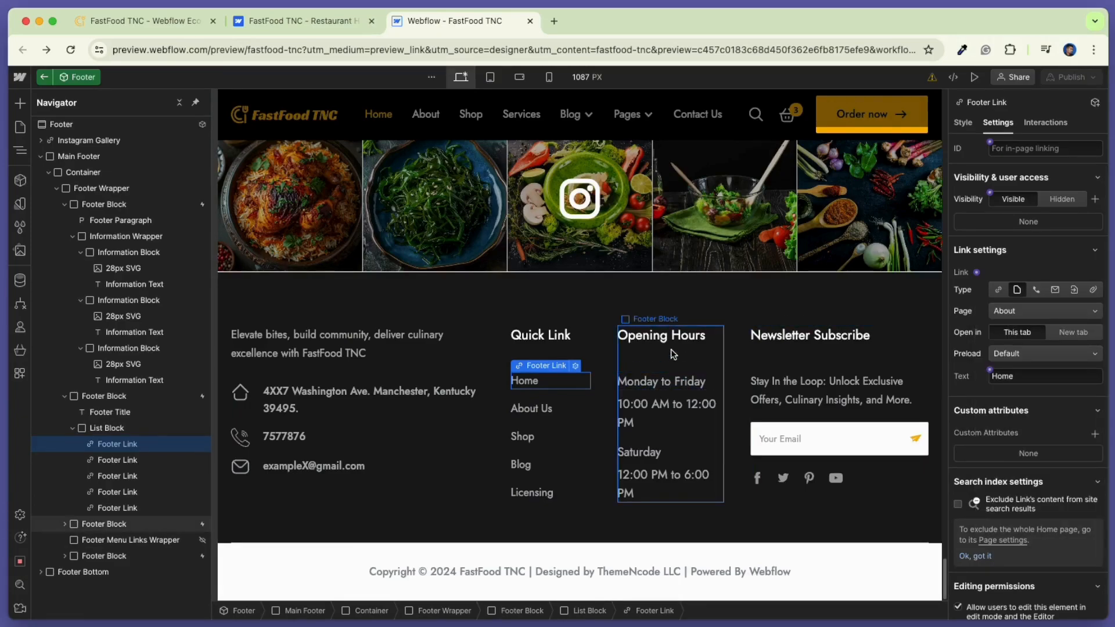
Replace the footer's "Newsletter Subscribe" title with "Keep an eye on our newsletter"
click(785, 341)
triple_click(1015, 274)
text(Keep an eye on our newsletter)
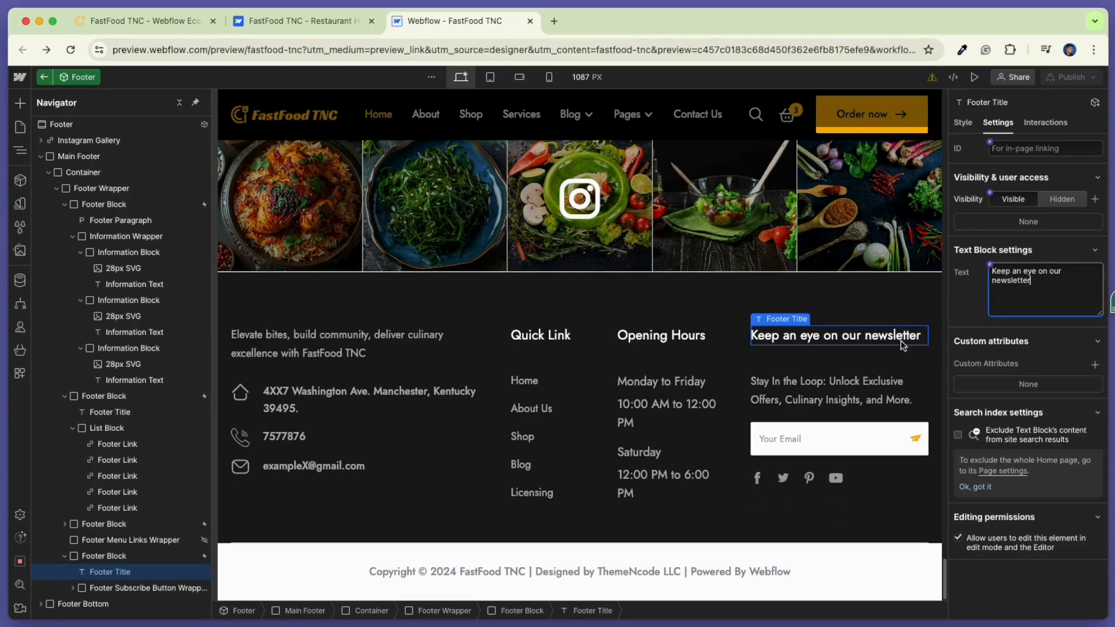
Inspect the newsletter paragraph and e-mail input, and the Facebook icon's link URL and open-in options in the footer
click(858, 391)
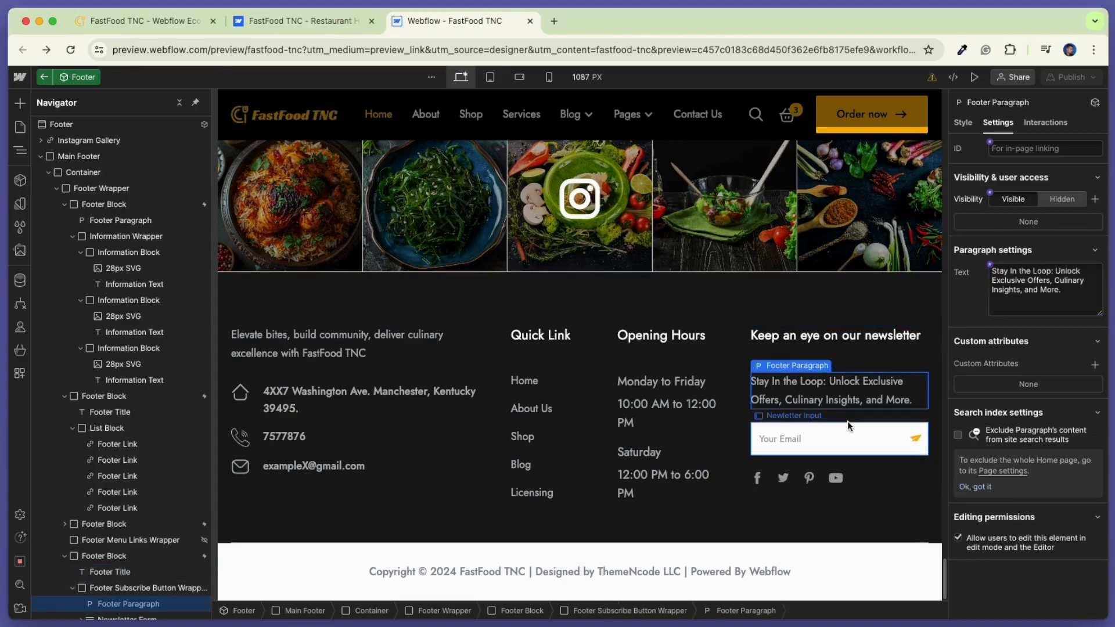
click(819, 448)
click(761, 481)
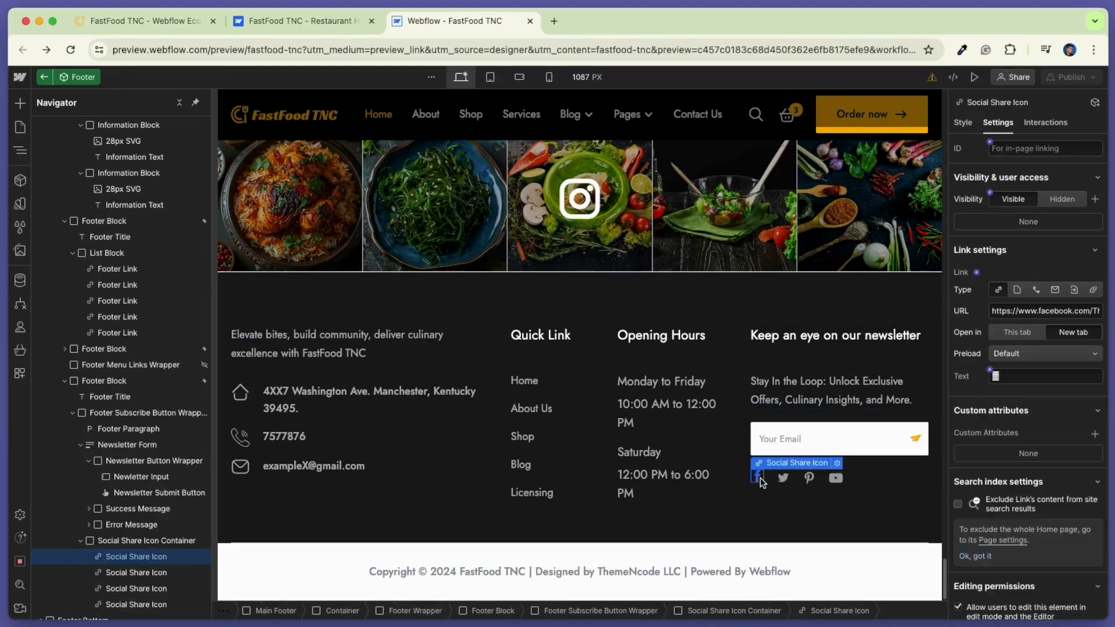
triple_click(1015, 311)
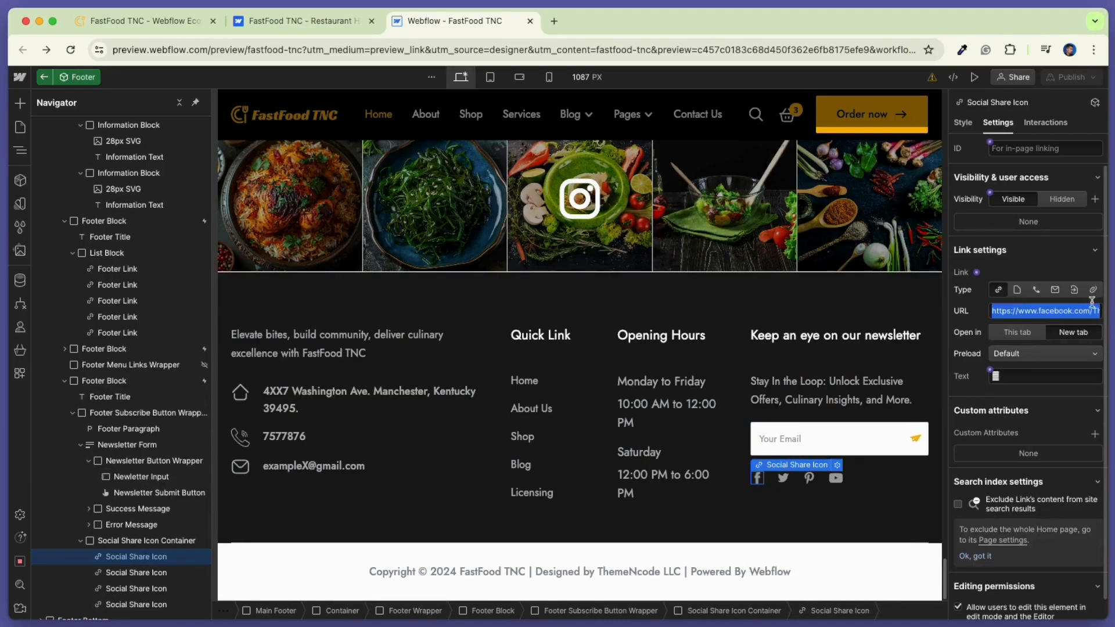
click(1017, 337)
click(1056, 337)
scroll(1019, 388, down, 1)
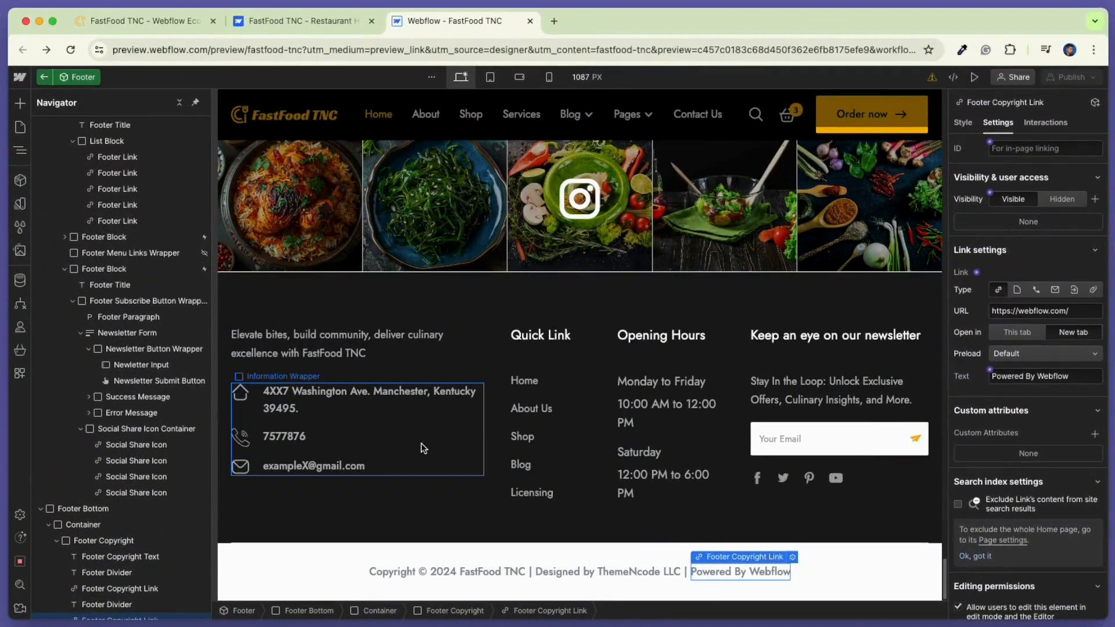
Open the list of site pages and review the static, CMS collection, ecommerce and utility pages
click(19, 128)
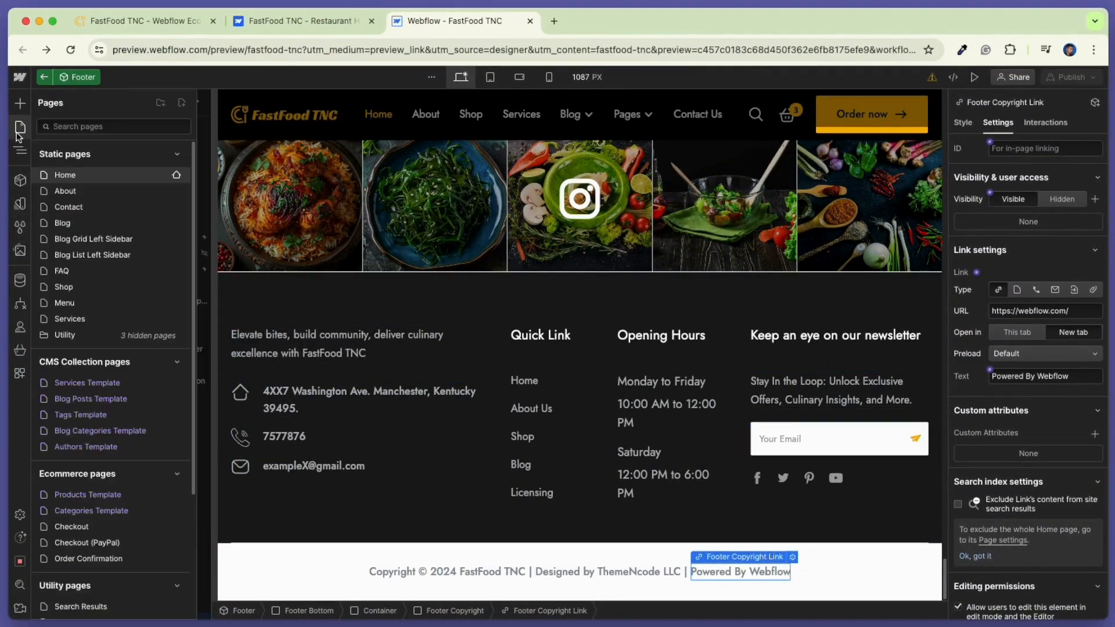
scroll(54, 276, down, 3)
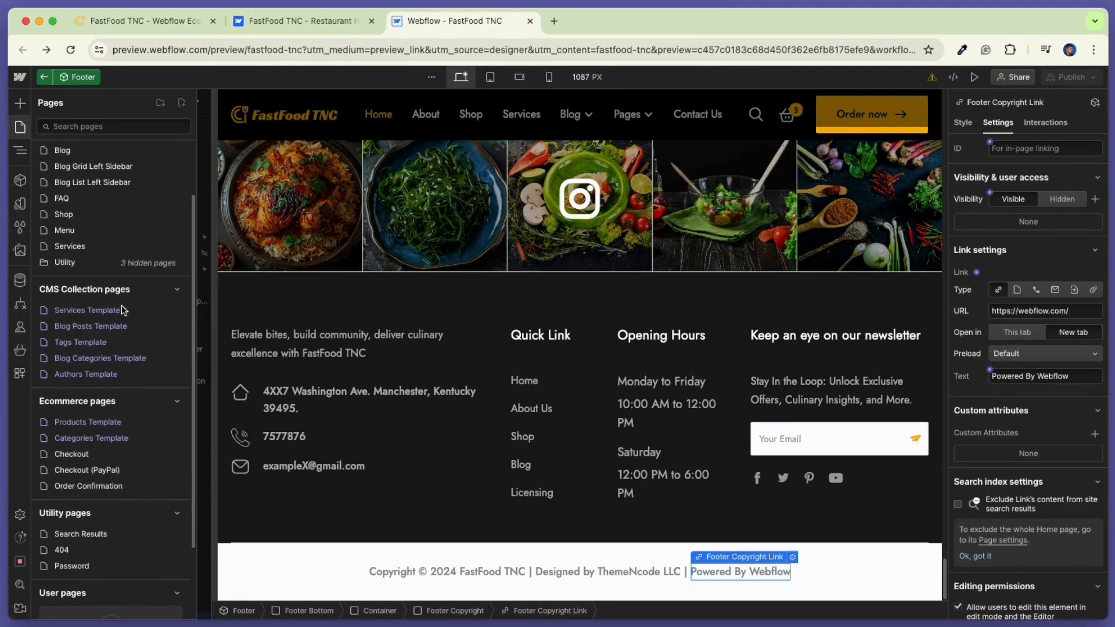